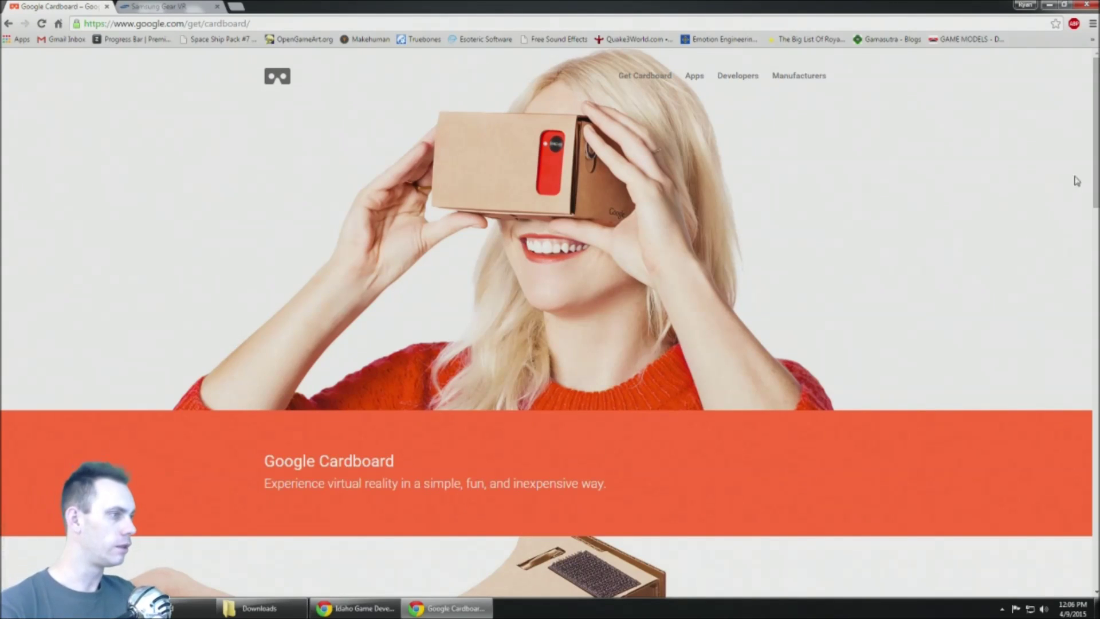
# Look through the Google Cardboard page, including the How It Works, Got Cardboard and Join The Fold sections.
pyautogui.scroll(-6, 1096, 145)
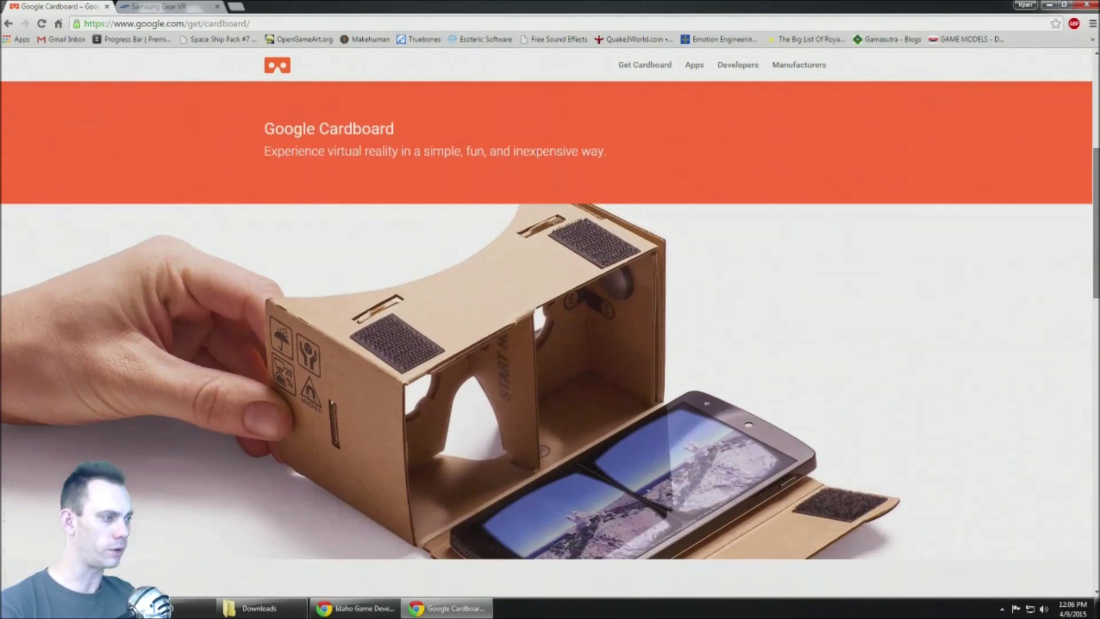
pyautogui.moveTo(1097, 238); pyautogui.dragTo(1096, 254)
pyautogui.scroll(-1, 1096, 246)
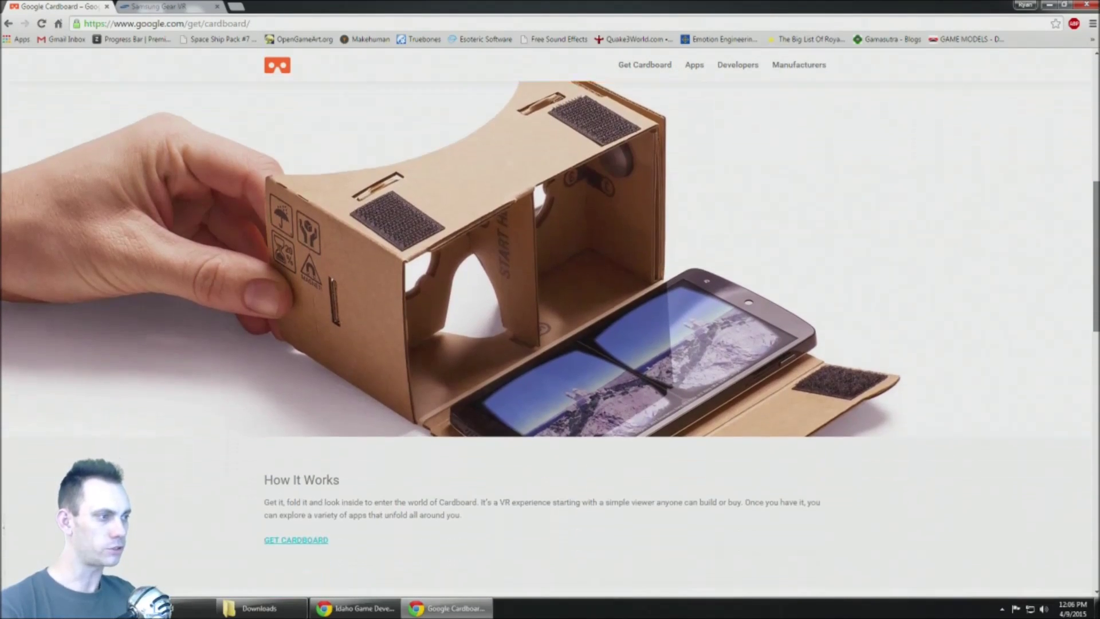
pyautogui.scroll(-1, 1096, 257)
pyautogui.scroll(-1, 495, 258)
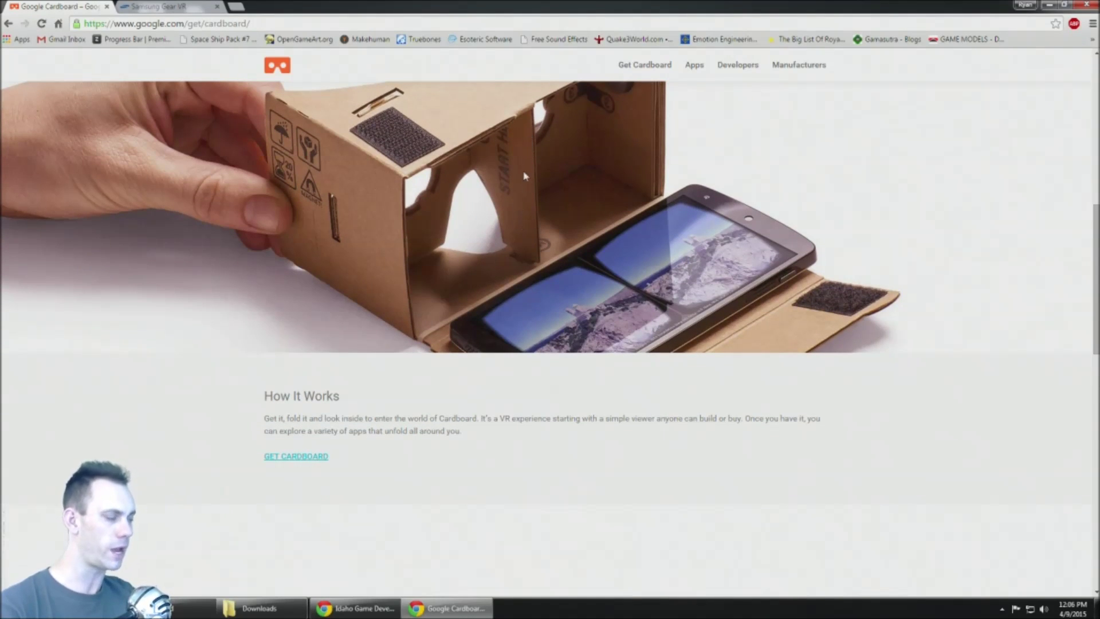
pyautogui.scroll(-1, 1091, 252)
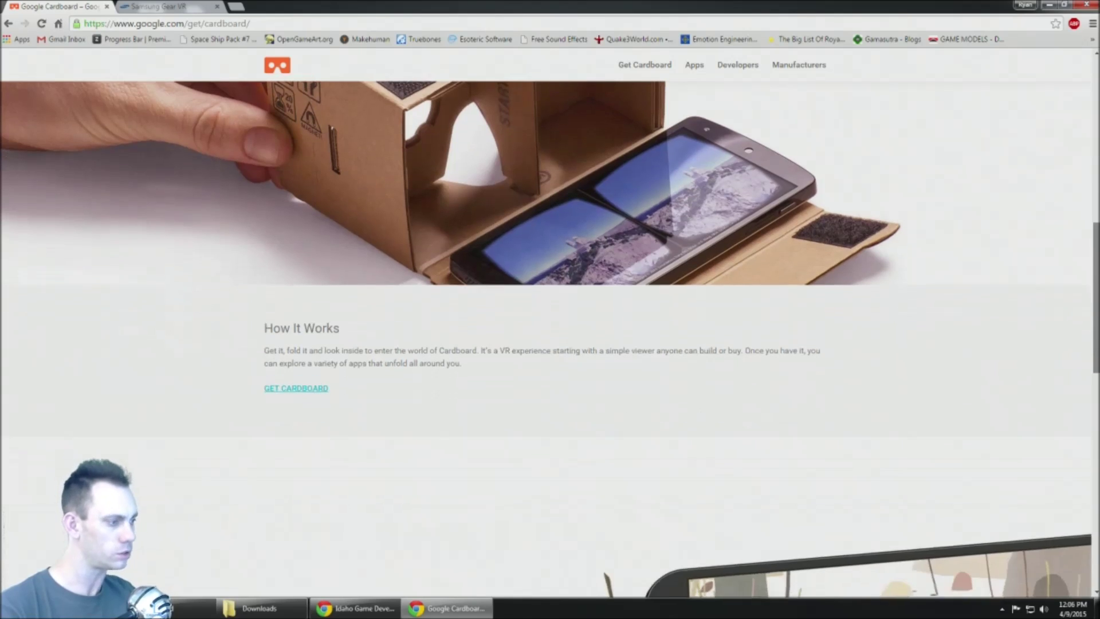
pyautogui.moveTo(1095, 252)
pyautogui.mouseDown()
pyautogui.moveTo(1095, 269)
pyautogui.moveTo(1094, 232)
pyautogui.moveTo(1094, 270)
pyautogui.mouseUp()
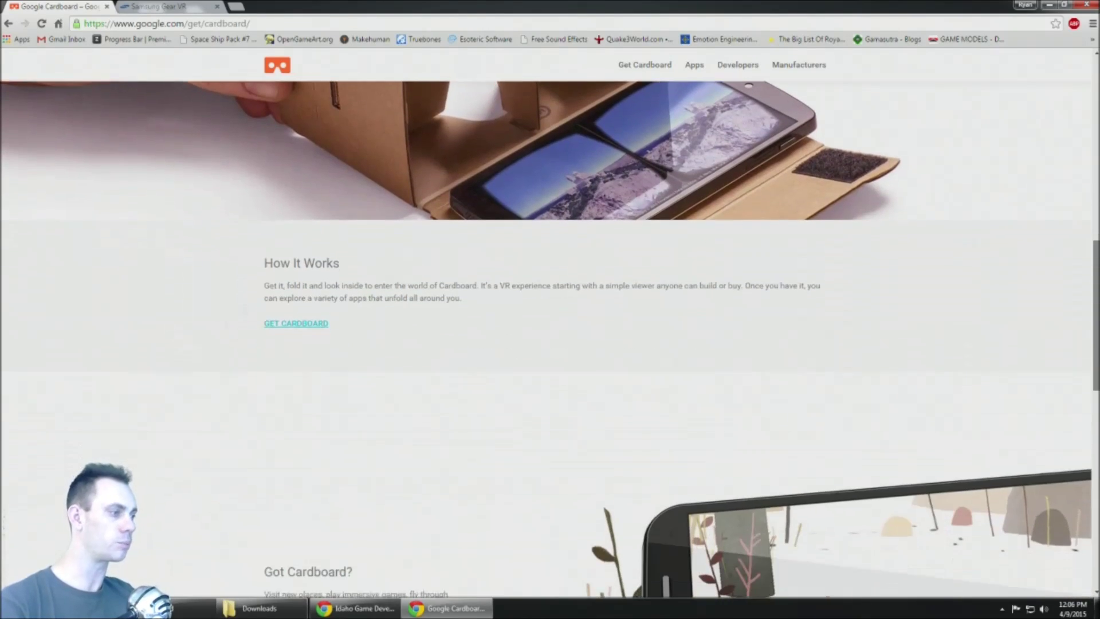
pyautogui.scroll(-7, 550, 340)
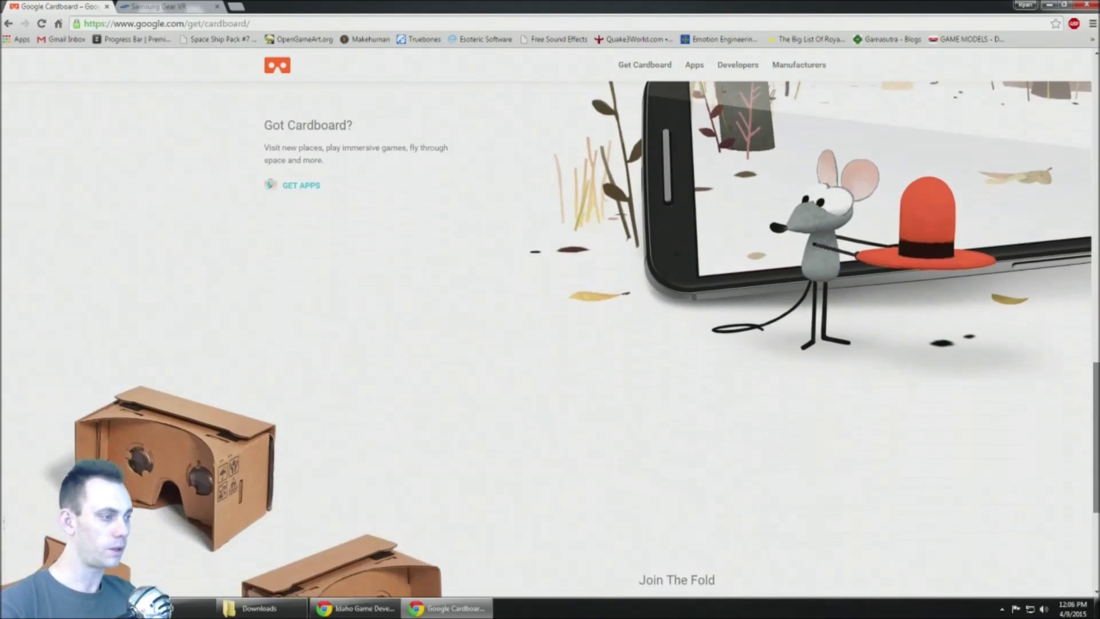
pyautogui.scroll(-3, 868, 380)
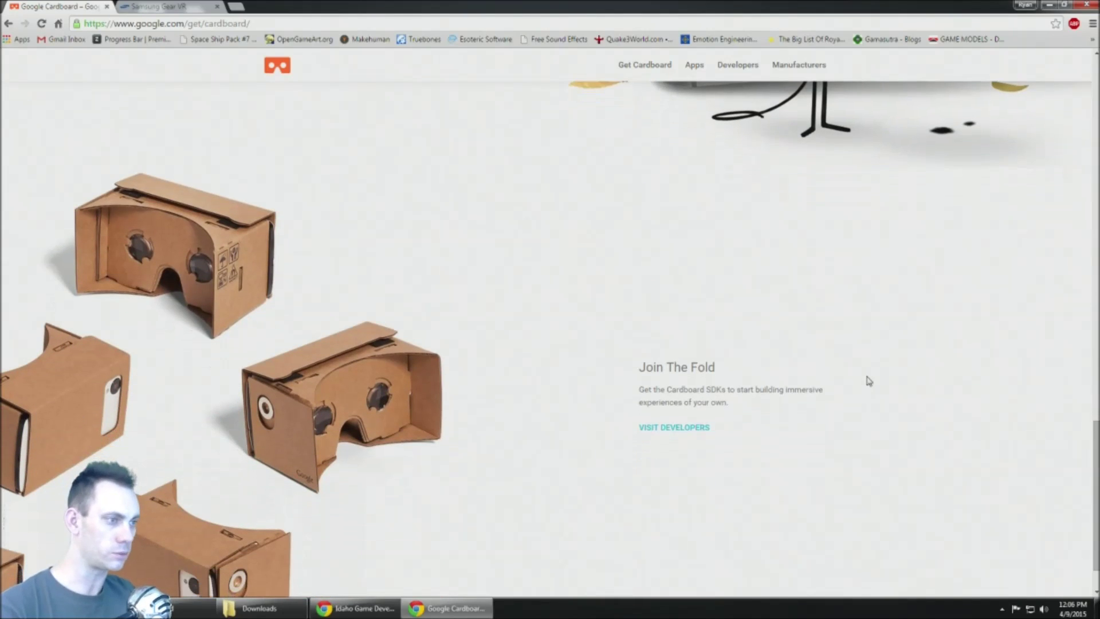
pyautogui.scroll(-1, 869, 380)
pyautogui.scroll(20, 865, 381)
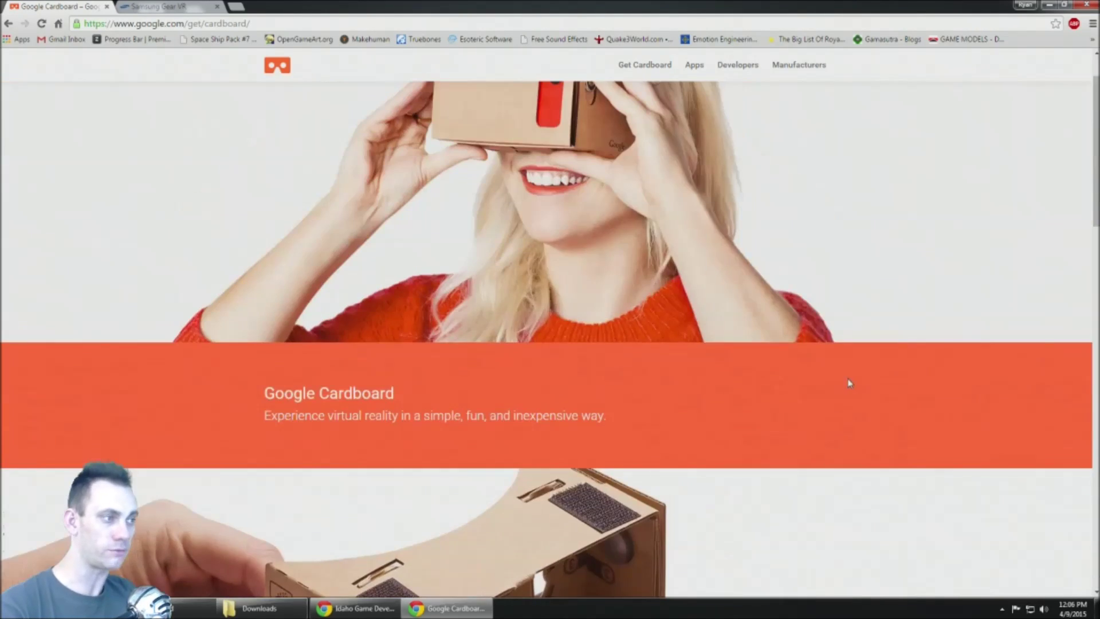
pyautogui.scroll(-10, 848, 369)
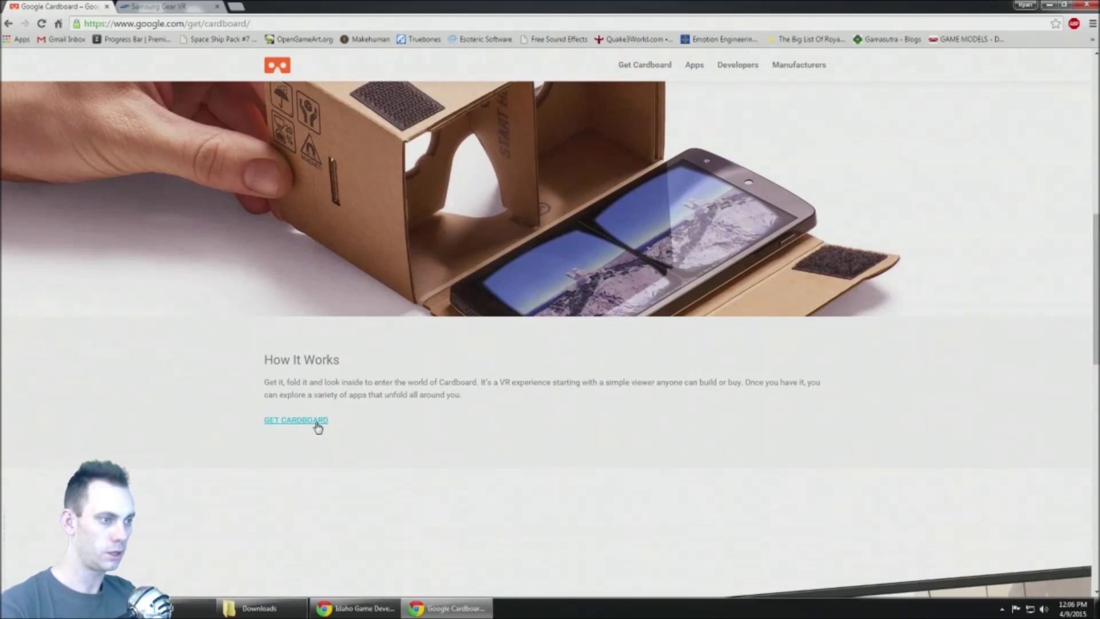
# Examine the ready-made viewers and build-it-yourself section on the Get Cardboard page, and view the Samsung Gear VR page.
pyautogui.click(317, 427)
pyautogui.scroll(-7, 395, 429)
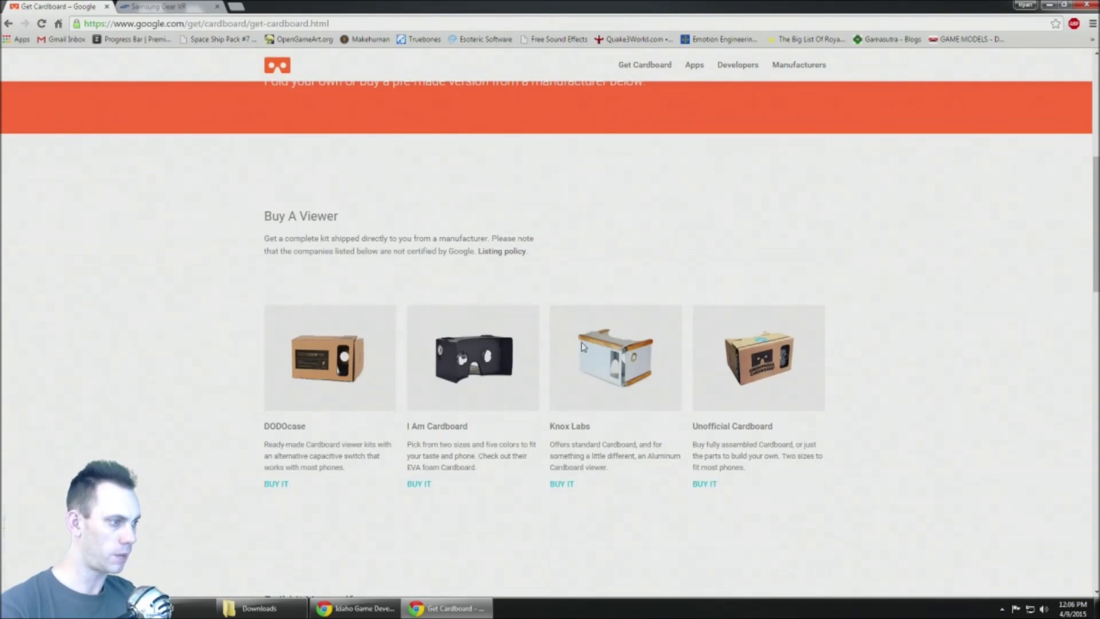
pyautogui.scroll(-3, 641, 385)
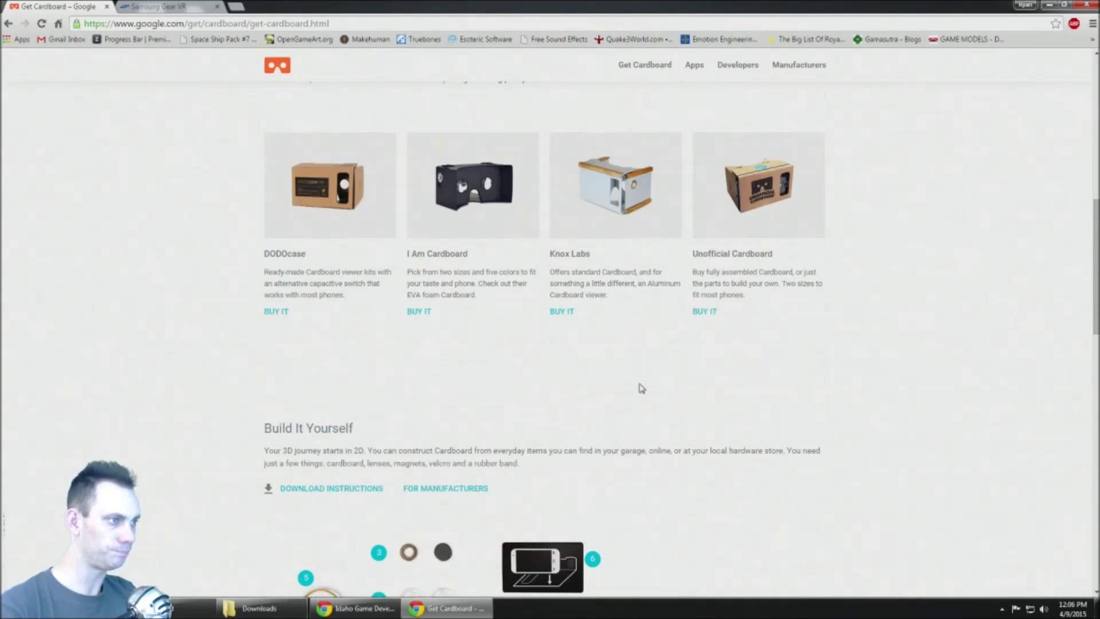
pyautogui.scroll(10, 638, 386)
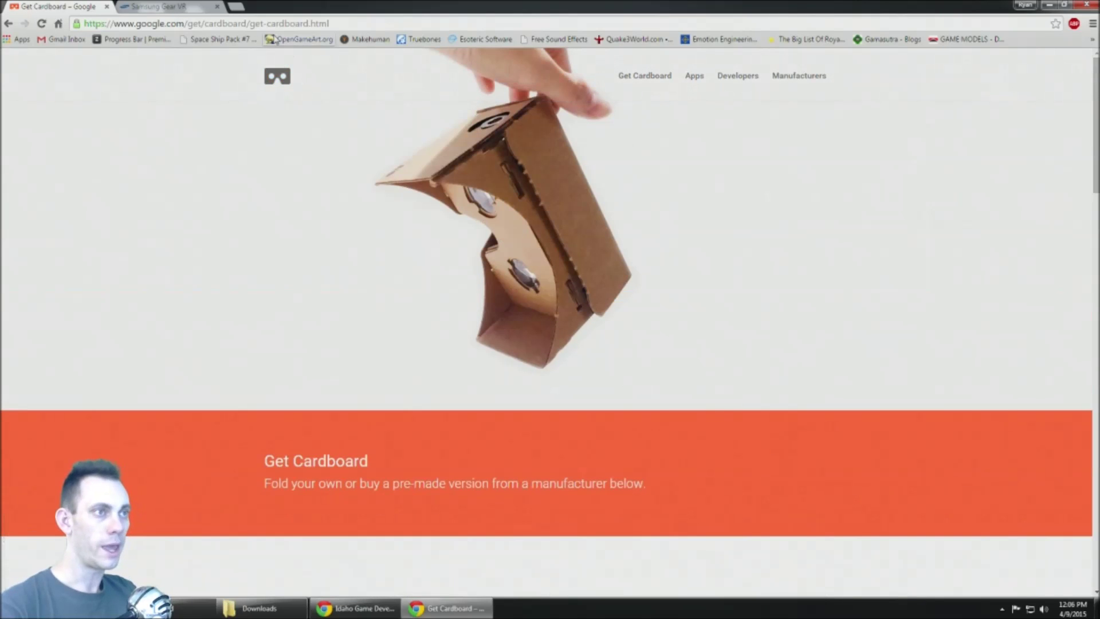
pyautogui.click(146, 8)
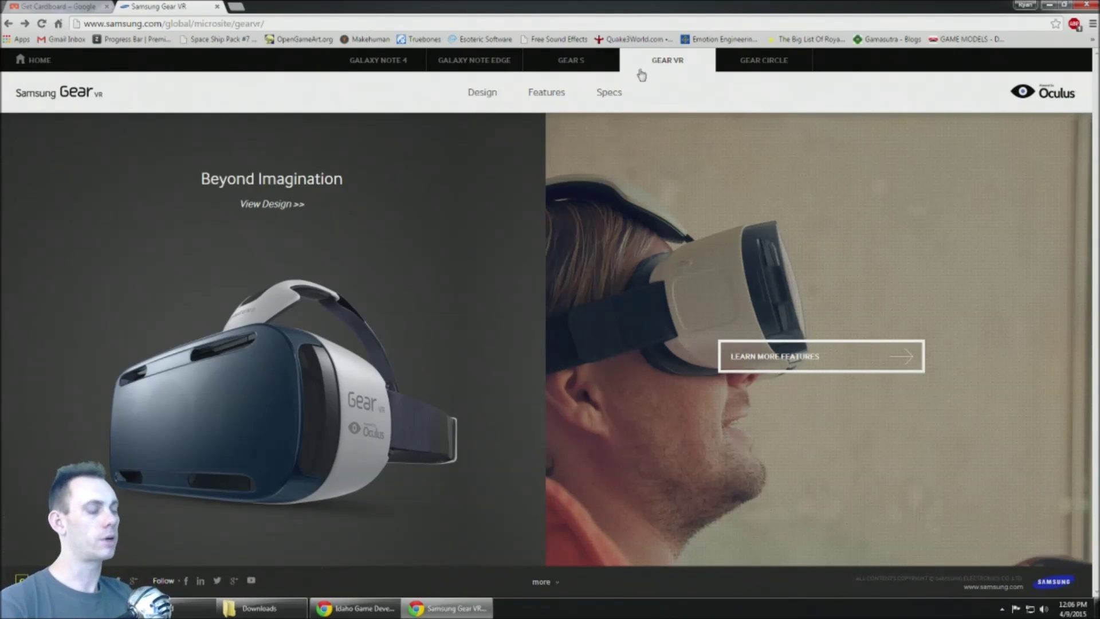
pyautogui.click(78, 10)
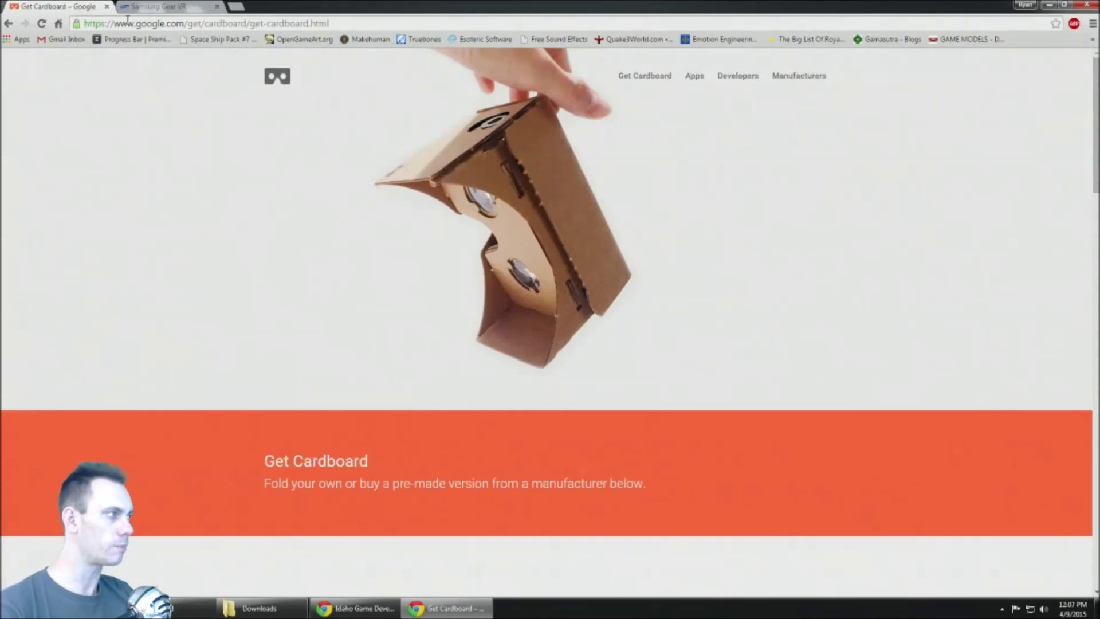
# Launch Unity 5.0.0f4 from the desktop and create a 3D project named TestMobileVR.
pyautogui.click(1050, 7)
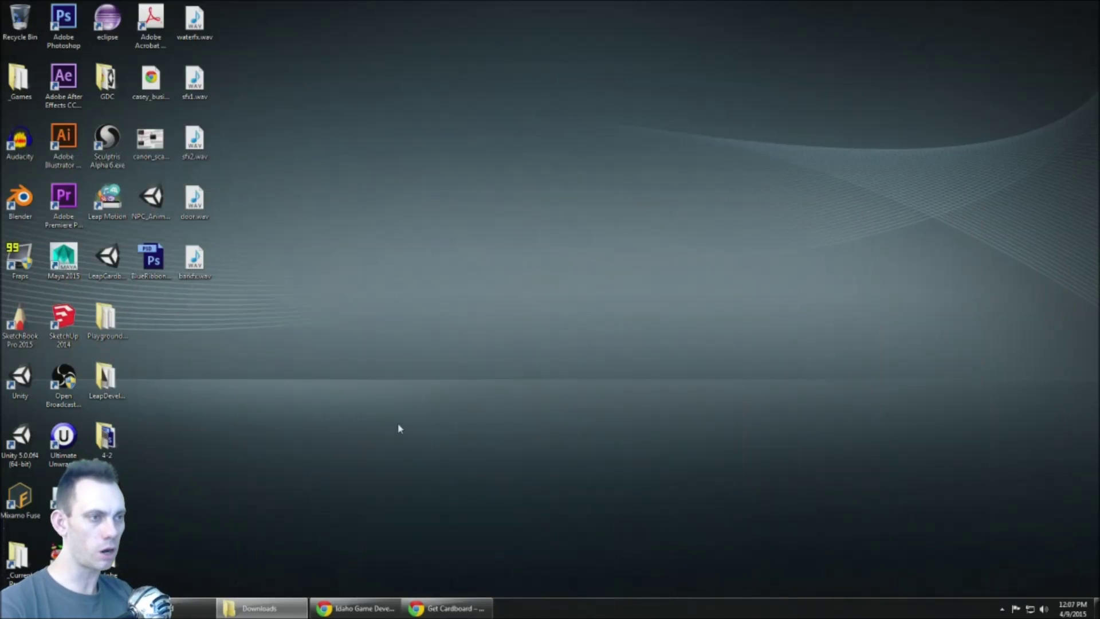
pyautogui.doubleClick(20, 438)
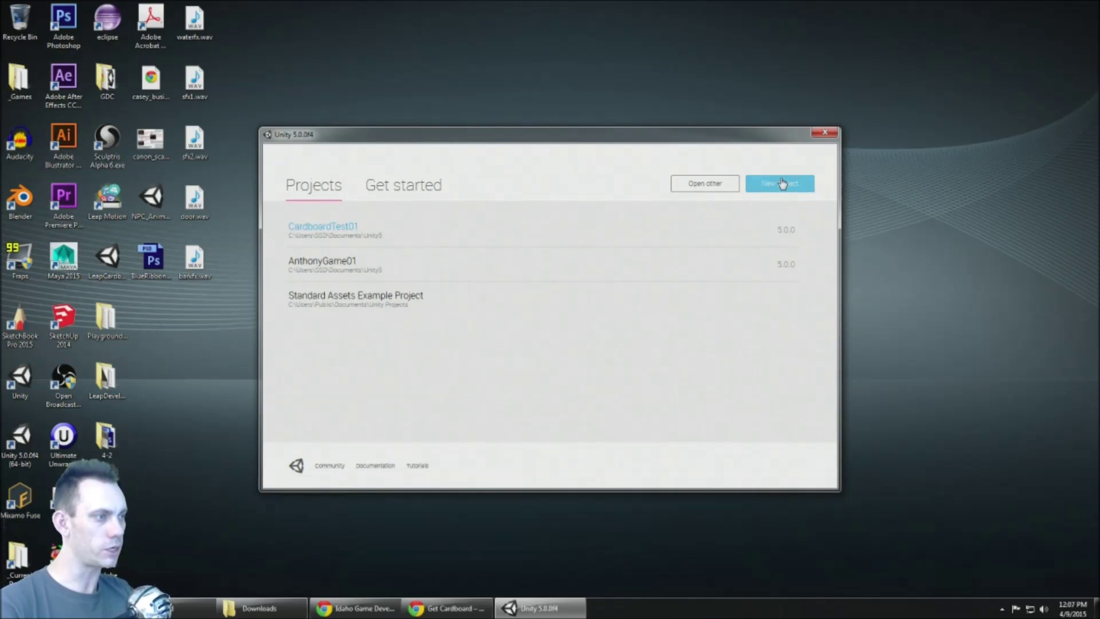
pyautogui.click(781, 182)
pyautogui.write('Test')
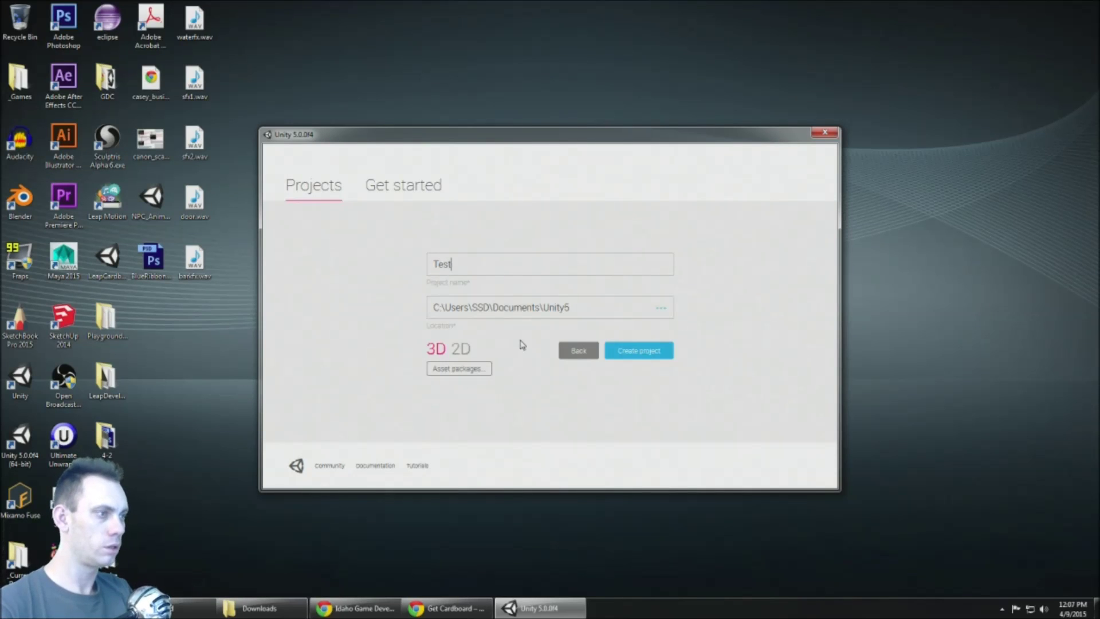
pyautogui.write('MobileVR')
pyautogui.press('Return')
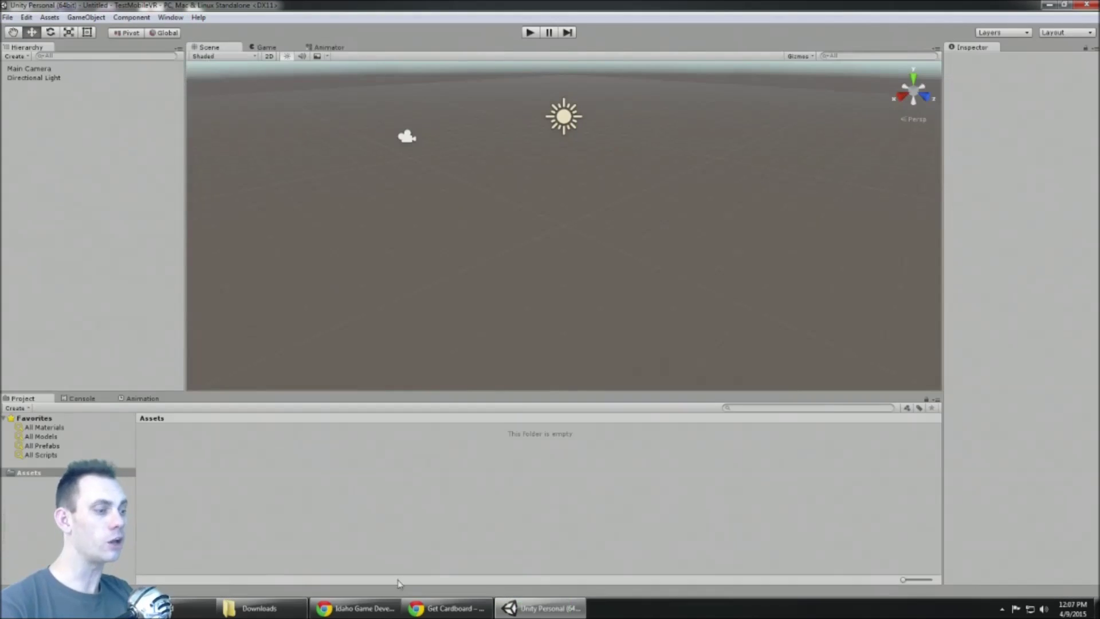
# Switch to Chrome, search for "google cardboard sdk" in place of the Gear VR page, and open the Google Developers Cardboard overview.
pyautogui.click(447, 608)
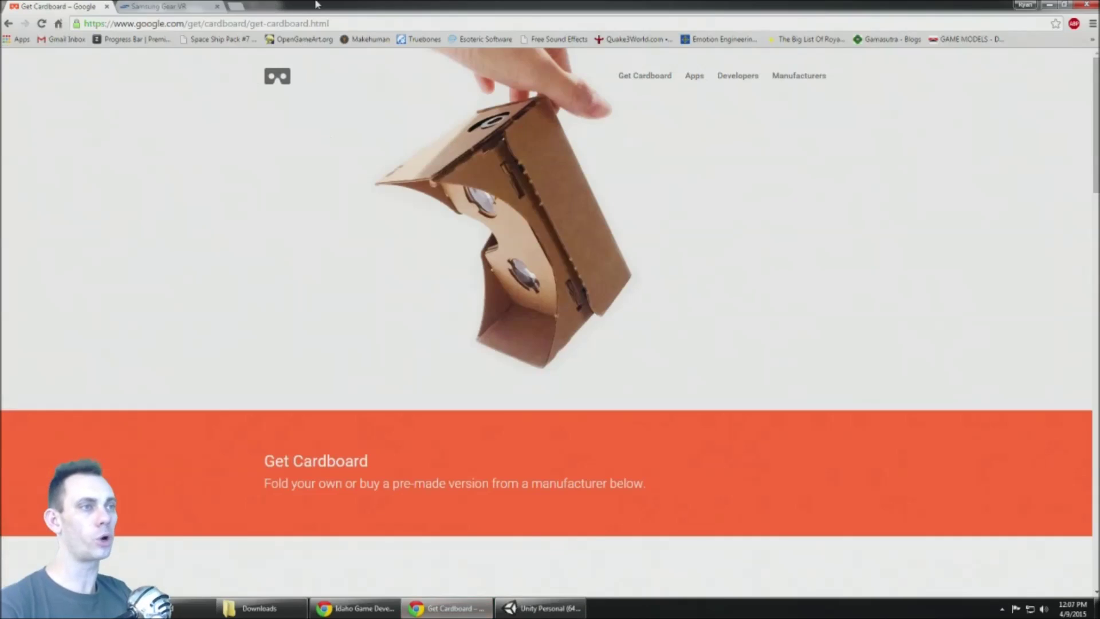
pyautogui.click(207, 8)
pyautogui.click(211, 21)
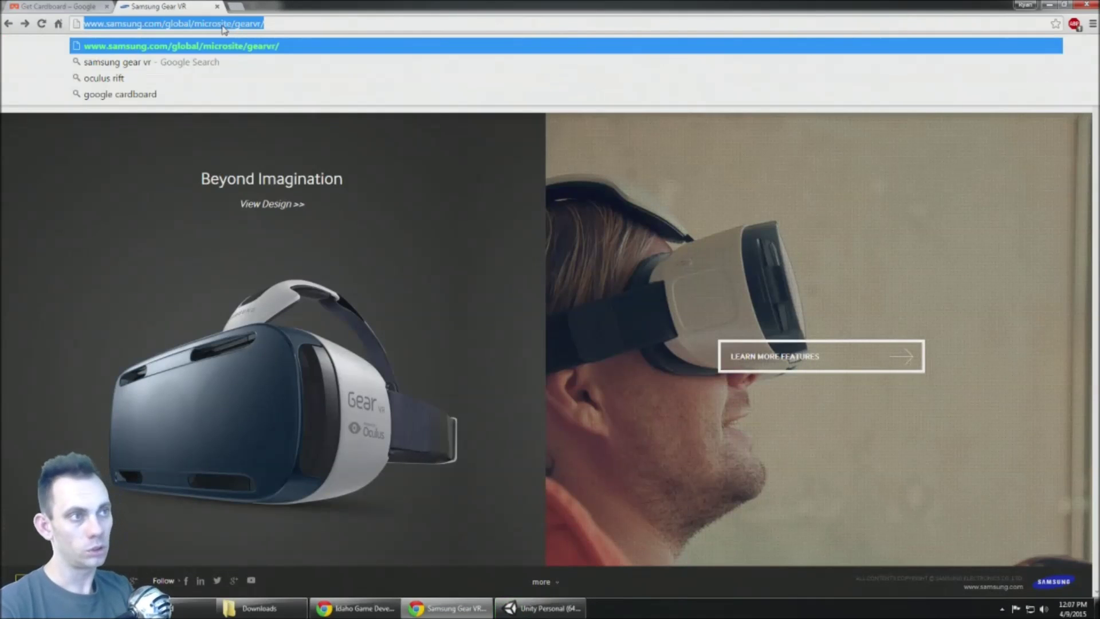
pyautogui.write('google.com/webhp?sourceid=chrome-instant&ion=1&espv=2&ie=UTF-8')
pyautogui.press('Return')
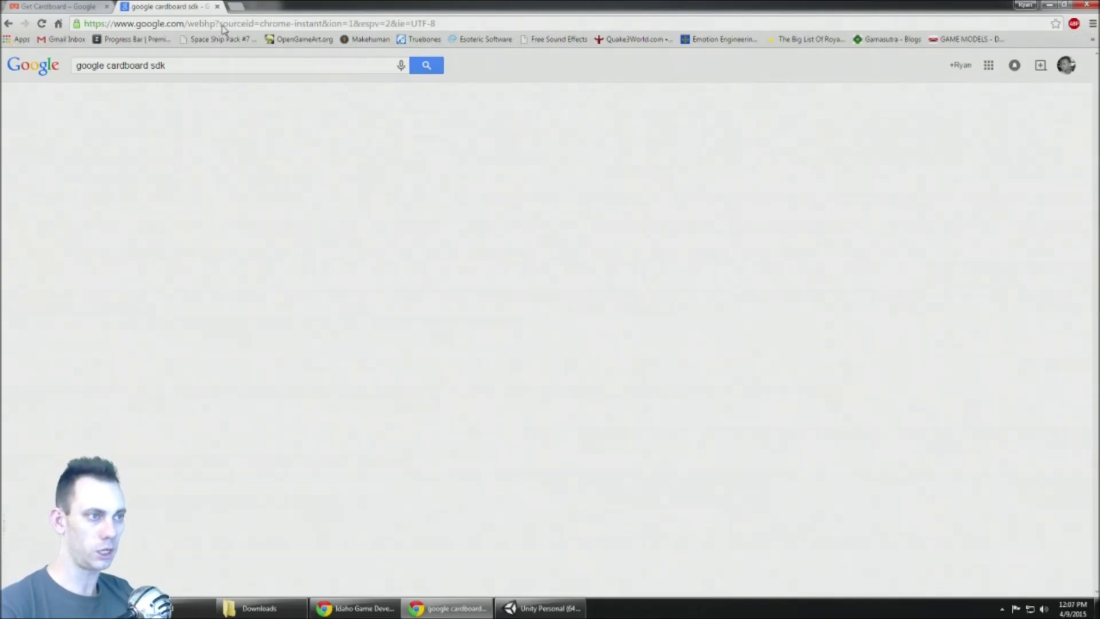
pyautogui.click(217, 153)
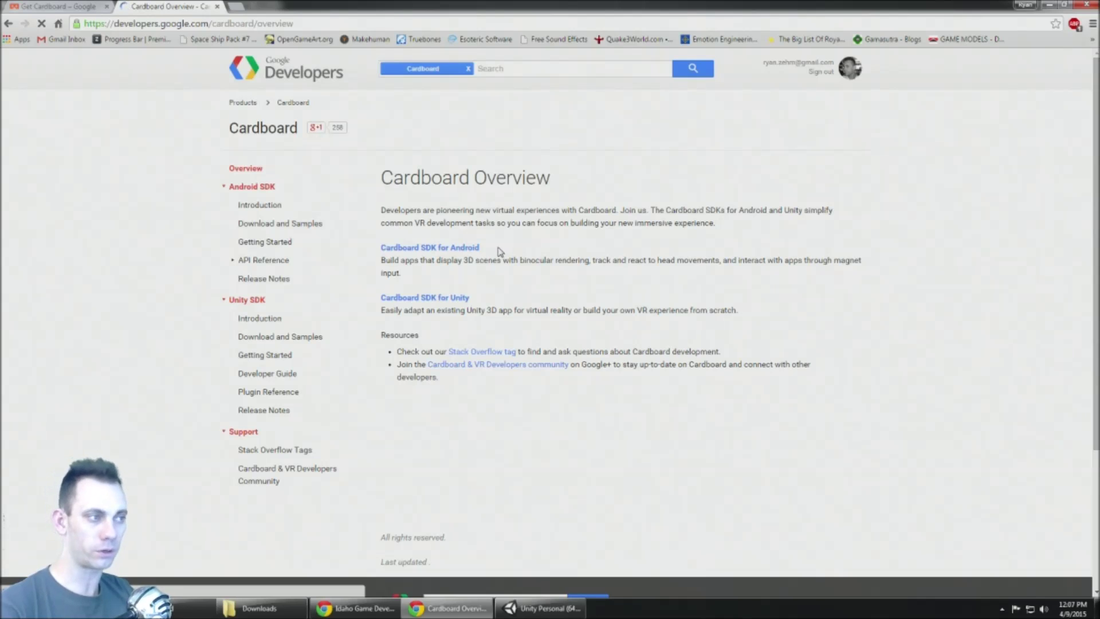
pyautogui.moveTo(503, 257); pyautogui.dragTo(387, 253)
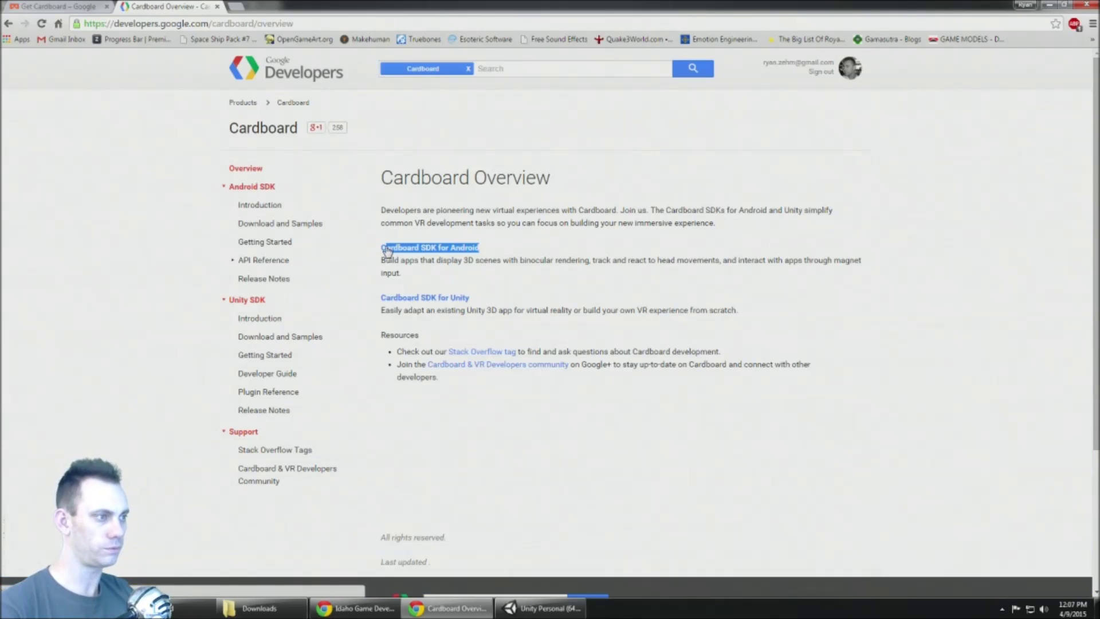
pyautogui.click(439, 263)
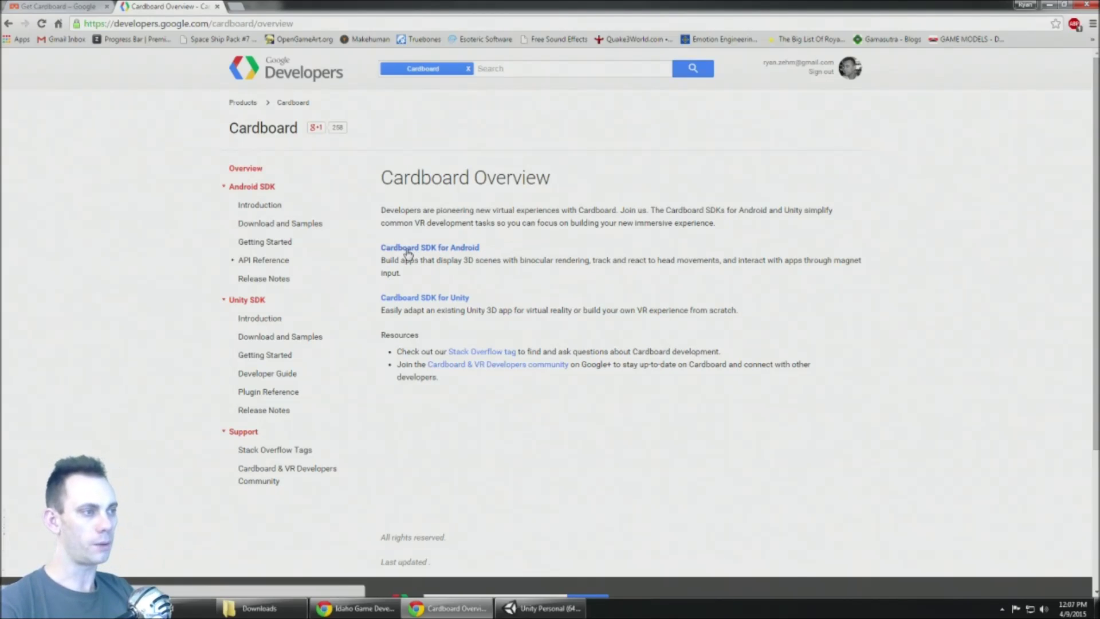
pyautogui.moveTo(486, 248); pyautogui.dragTo(393, 252)
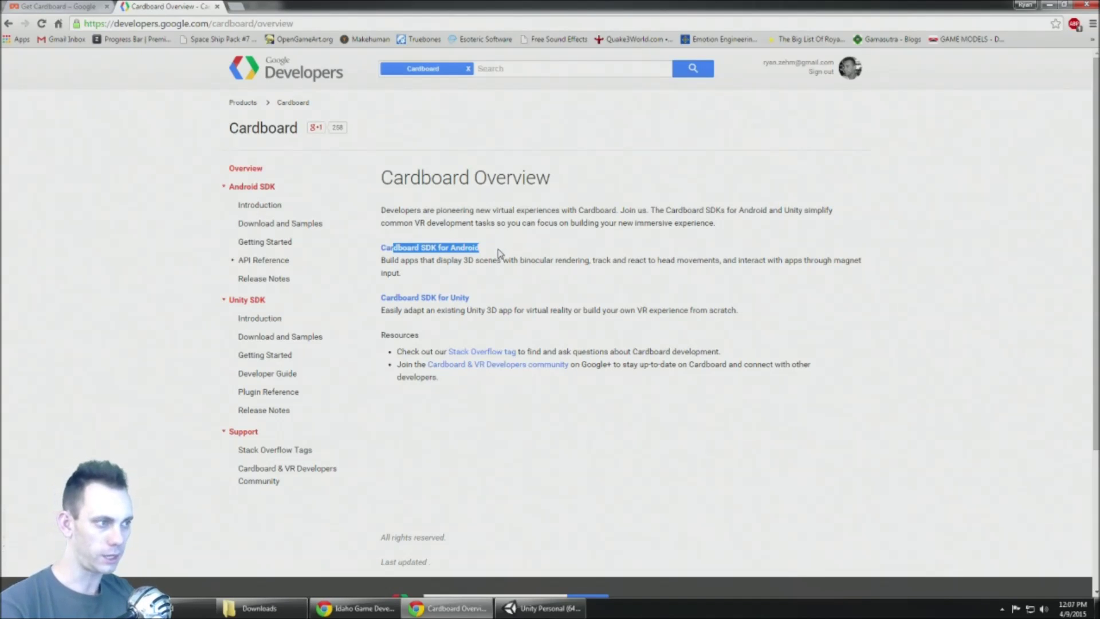
pyautogui.moveTo(499, 253); pyautogui.dragTo(383, 250)
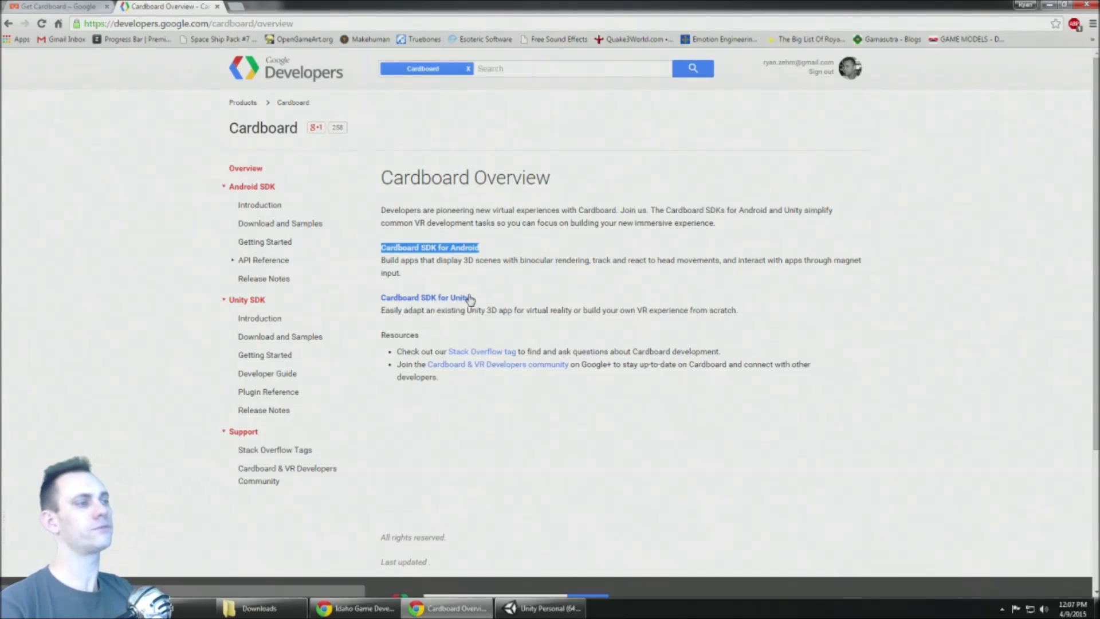
# Open the Cardboard SDK for Unity page and bring the CardboardSDKForUnity package up for import in Unity.
pyautogui.click(452, 298)
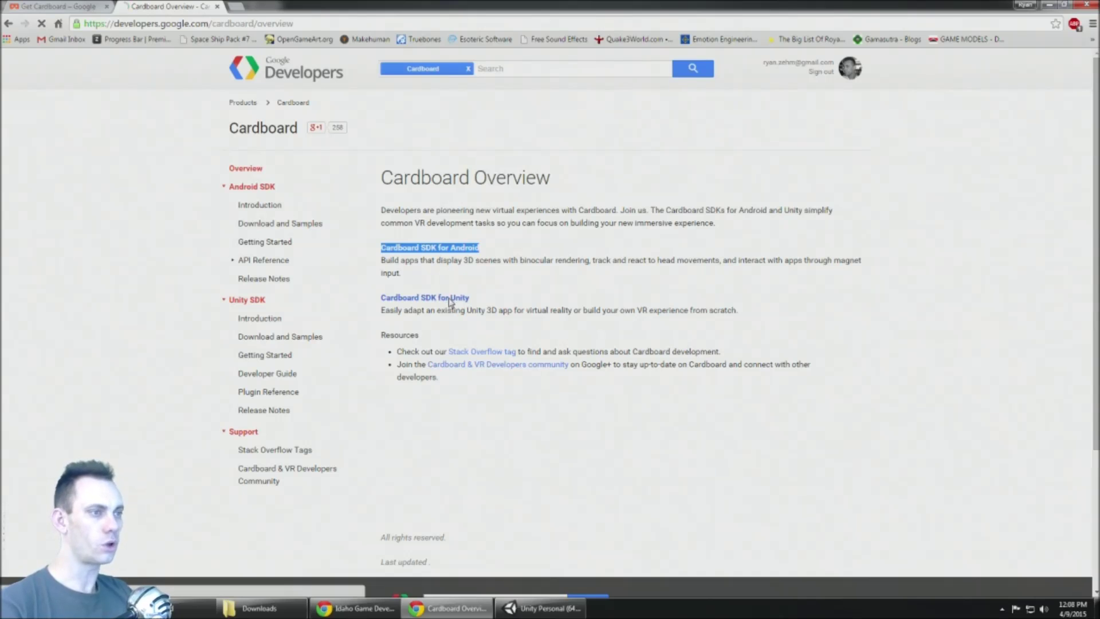
pyautogui.click(298, 243)
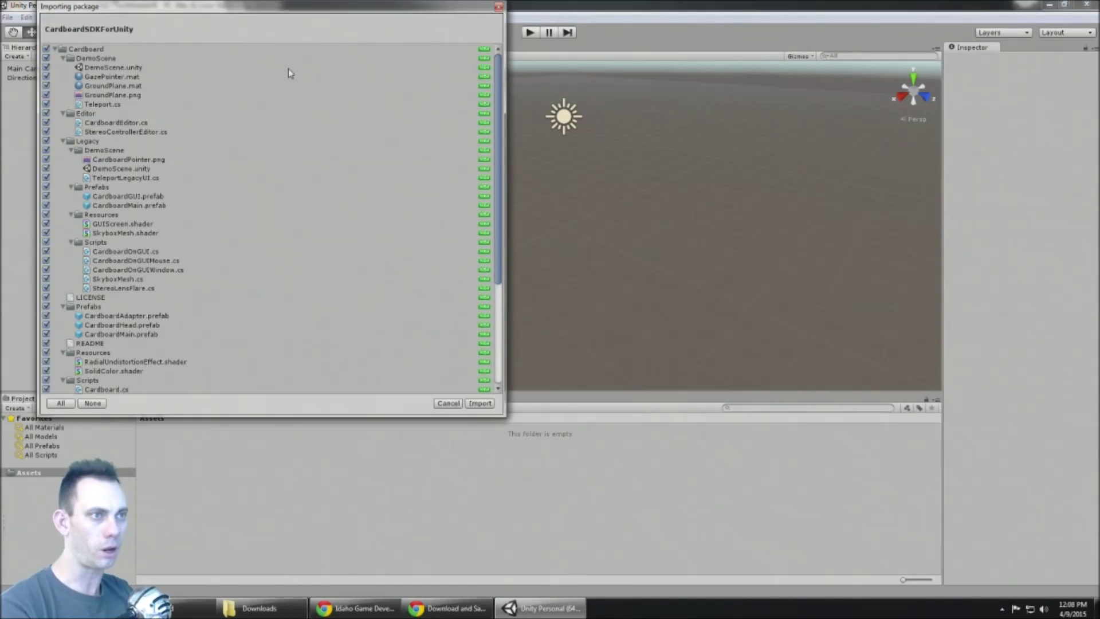
# Collapse the DemoScene, Editor, Legacy, Prefabs, Resources, Scripts and Plugins folders in the package's import list.
pyautogui.click(63, 59)
pyautogui.click(63, 67)
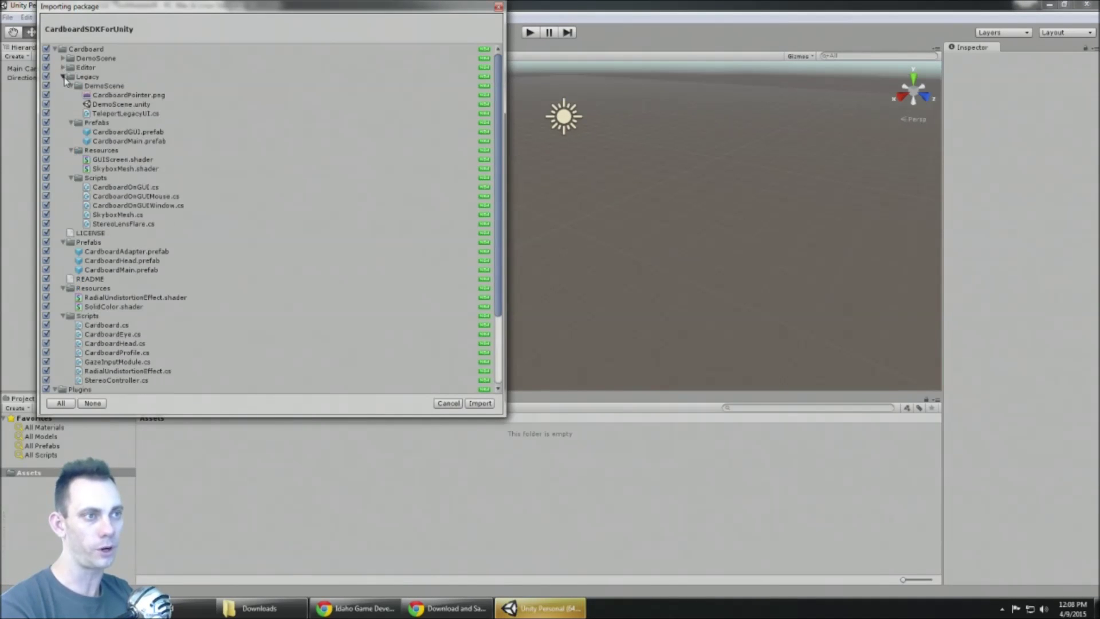
pyautogui.click(63, 77)
pyautogui.click(63, 95)
pyautogui.click(63, 114)
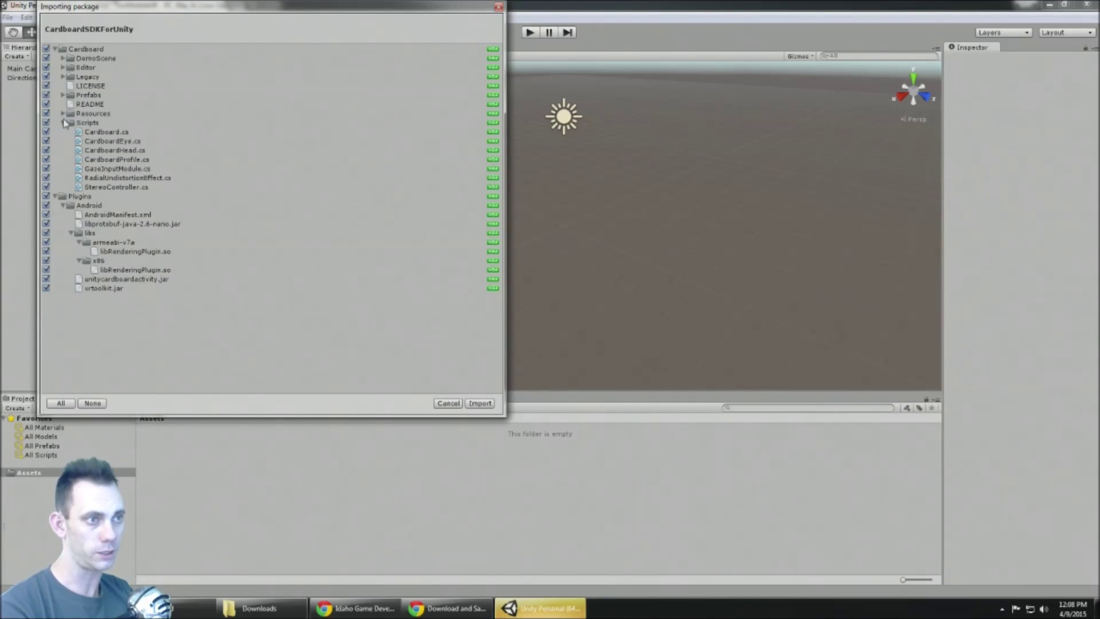
pyautogui.click(63, 123)
pyautogui.click(55, 132)
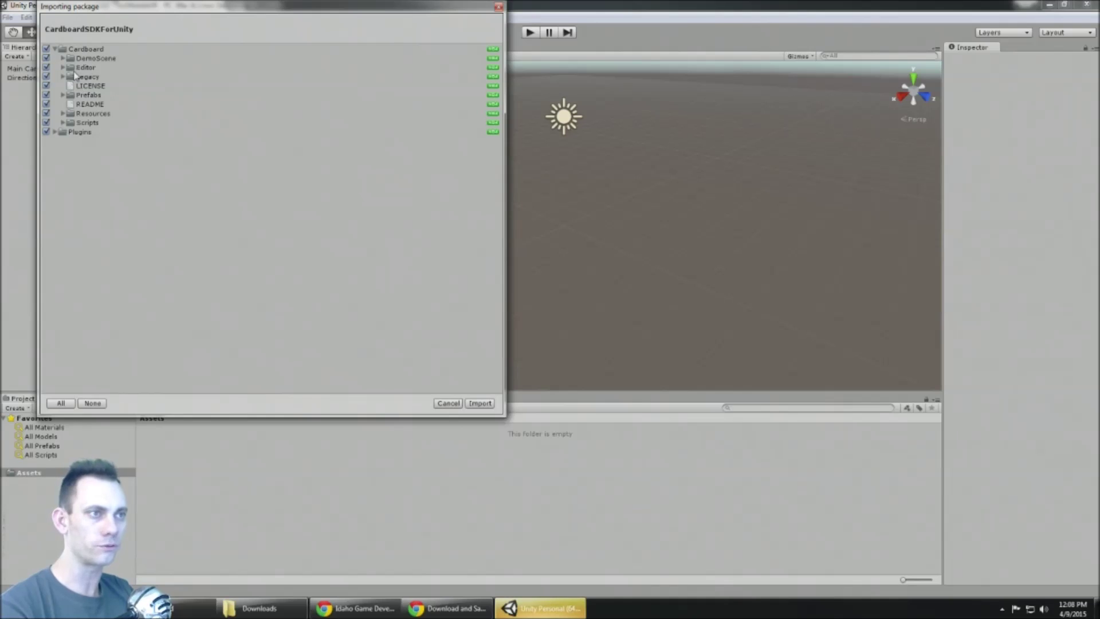
# Exclude the DemoScene and Legacy folders from the CardboardSDKForUnity import.
pyautogui.click(47, 57)
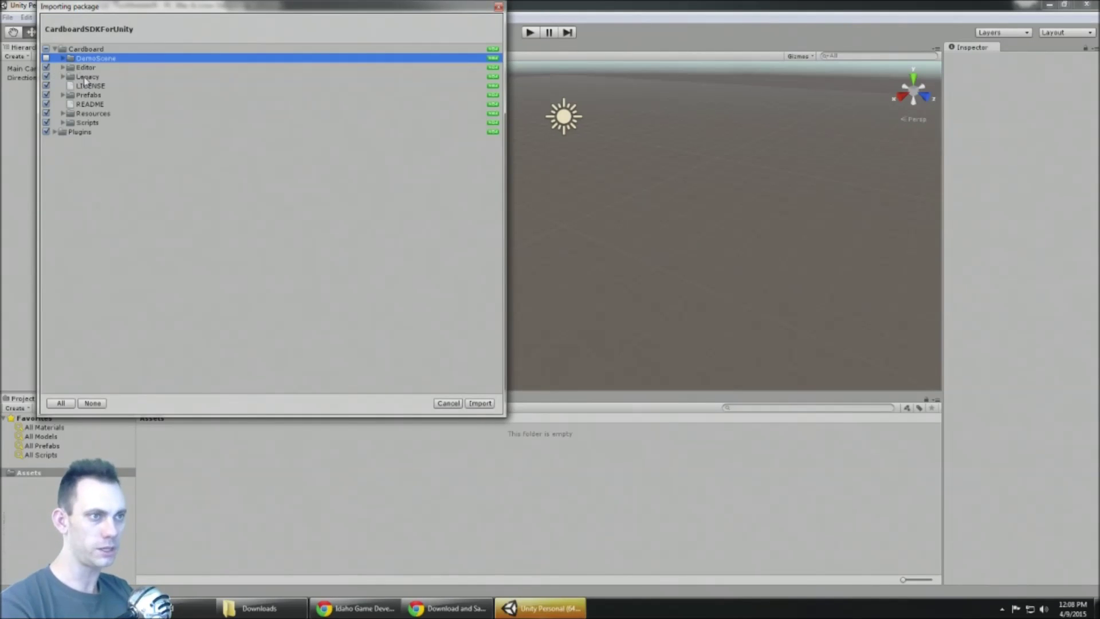
pyautogui.click(47, 77)
pyautogui.click(46, 76)
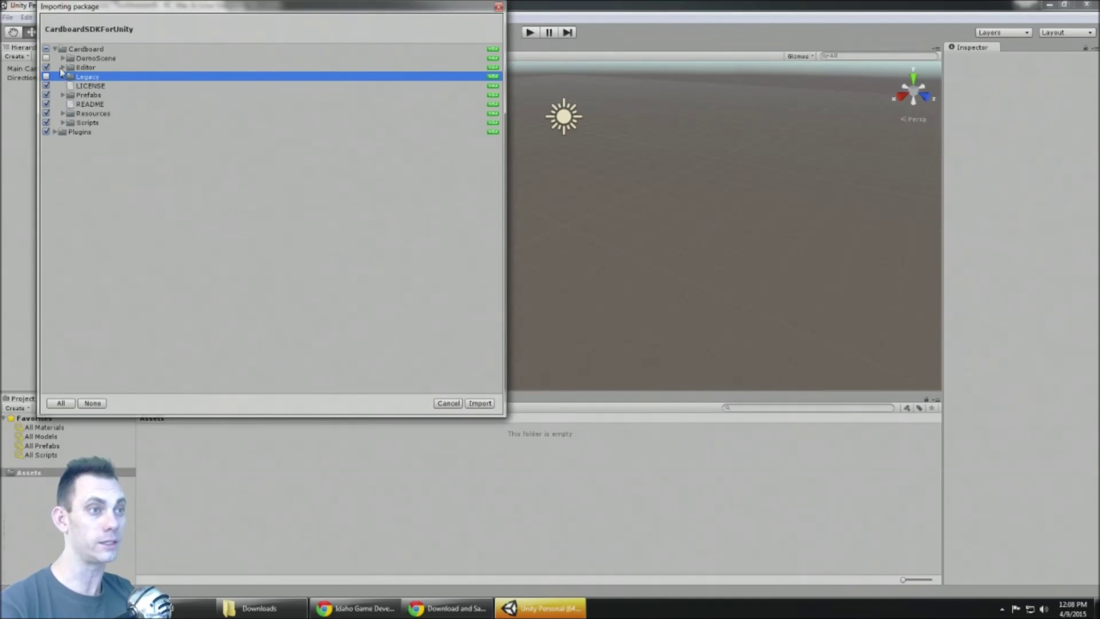
pyautogui.click(63, 76)
pyautogui.click(63, 76)
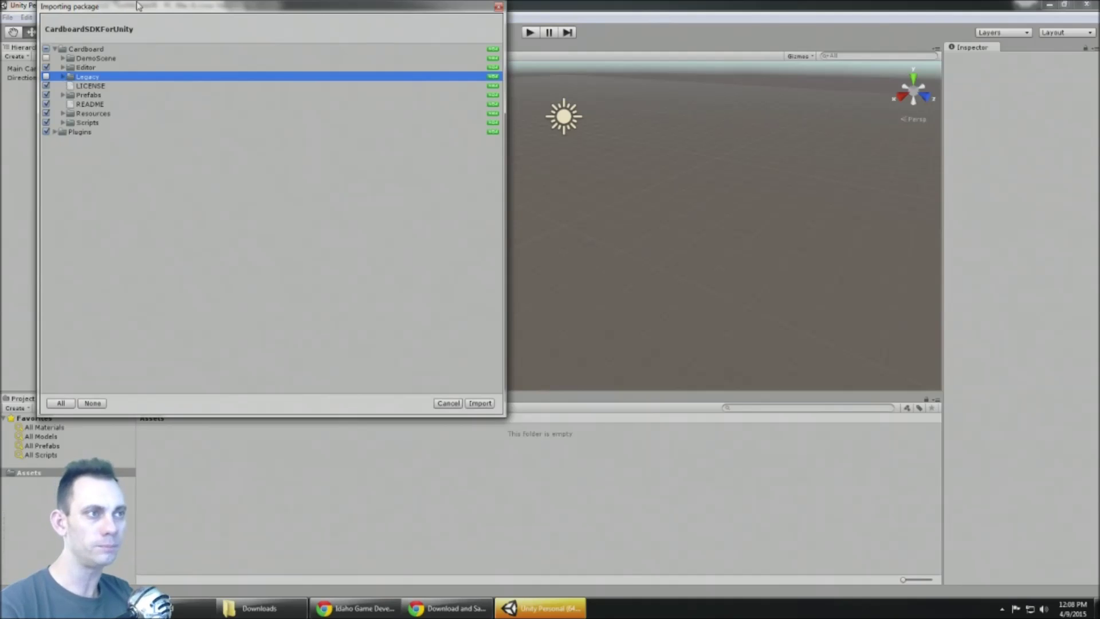
pyautogui.moveTo(139, 6); pyautogui.dragTo(132, 31)
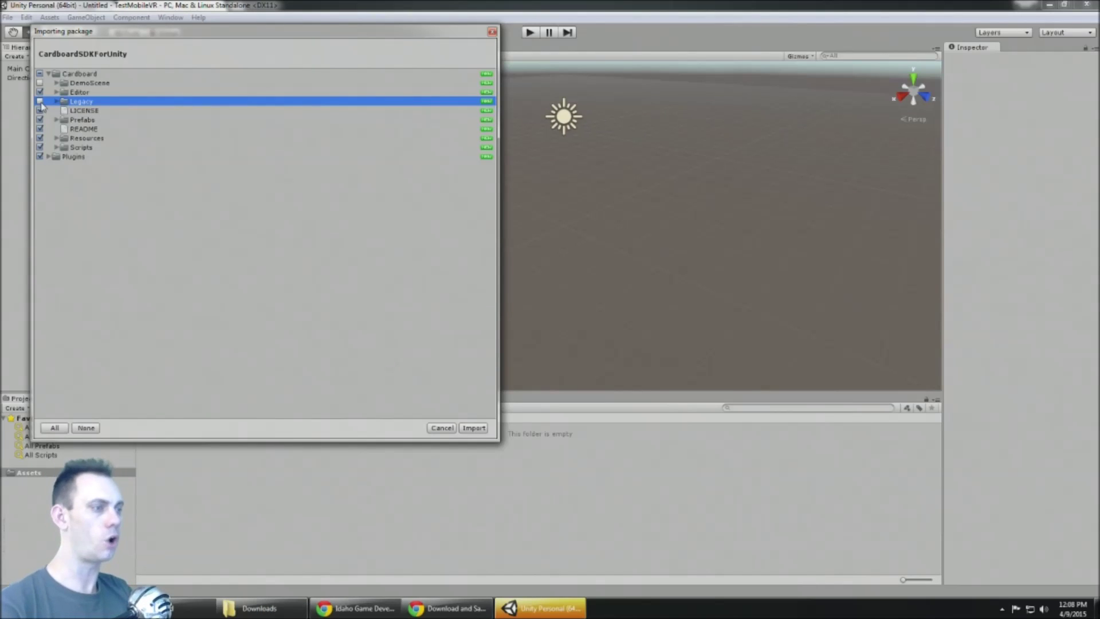
# Import the CardboardSDKForUnity package into the project with the DemoScene and Legacy folders left out.
pyautogui.click(102, 76)
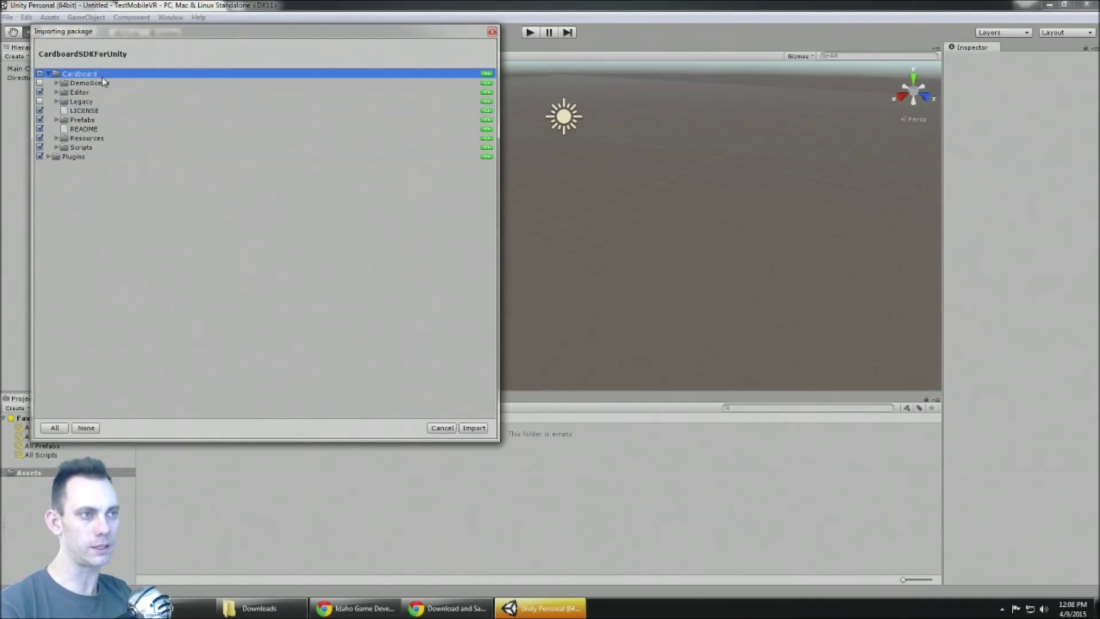
pyautogui.click(104, 86)
pyautogui.click(100, 102)
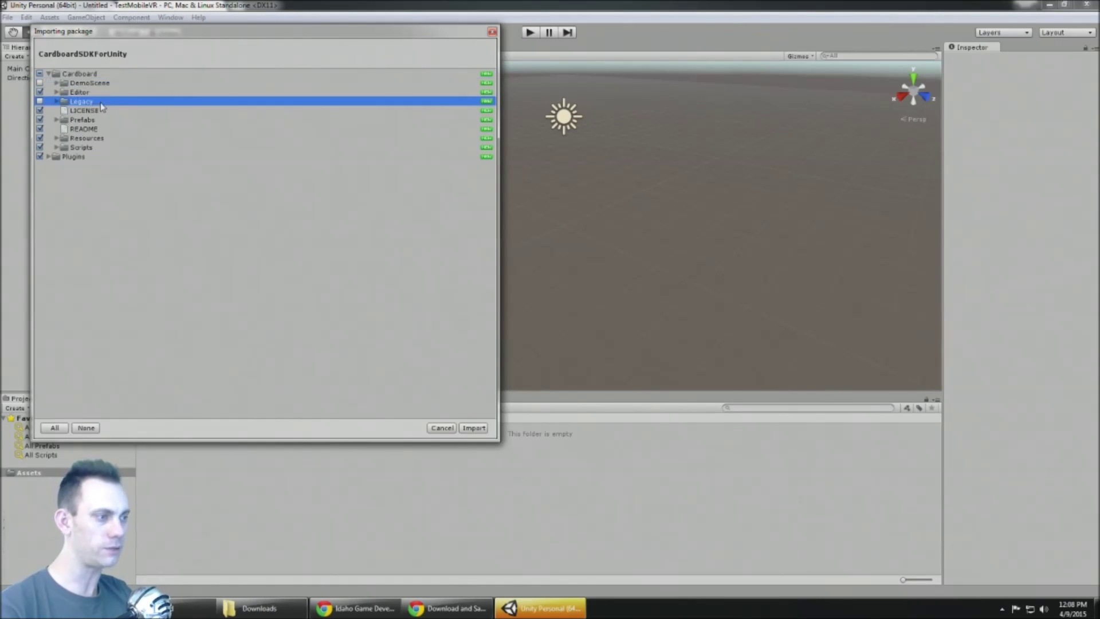
pyautogui.click(476, 428)
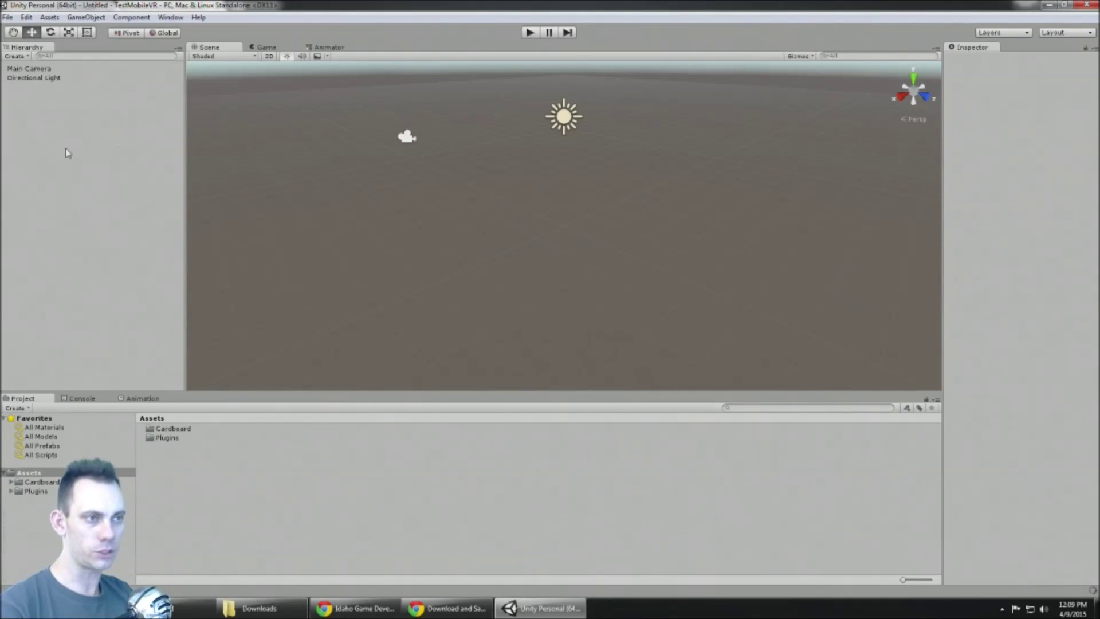
# Create a Terrain object in the scene.
pyautogui.rightClick(39, 178)
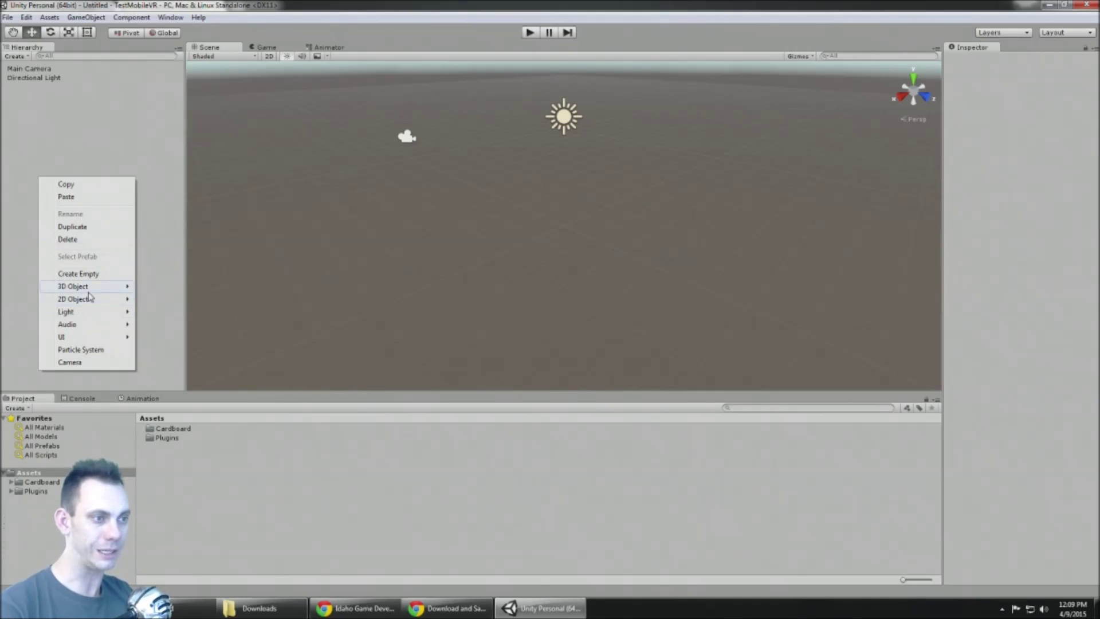
pyautogui.moveTo(87, 287)
pyautogui.click(193, 376)
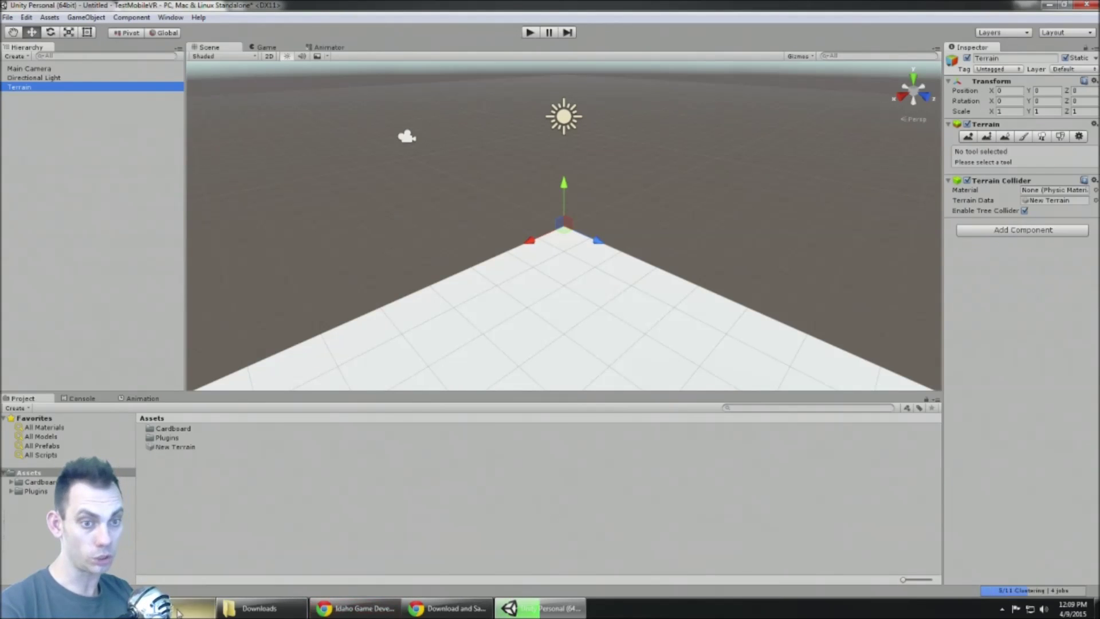
# Bring the grass_09 image from its folder into the project's Assets and add it as the terrain's albedo texture.
pyautogui.click(195, 607)
pyautogui.moveTo(137, 437); pyautogui.dragTo(299, 479)
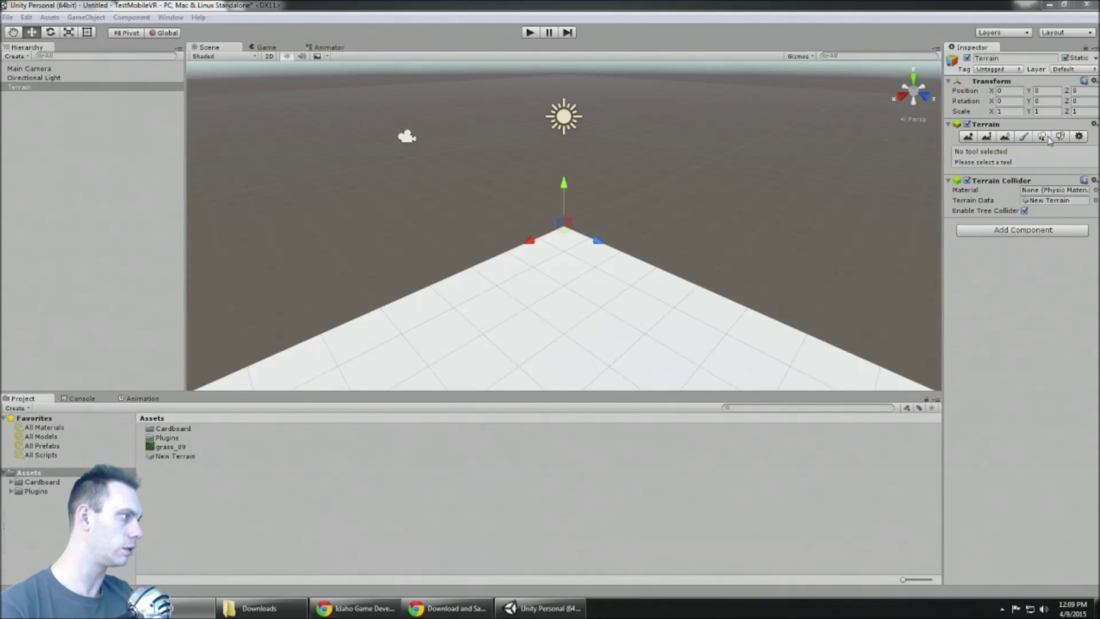
pyautogui.click(1023, 136)
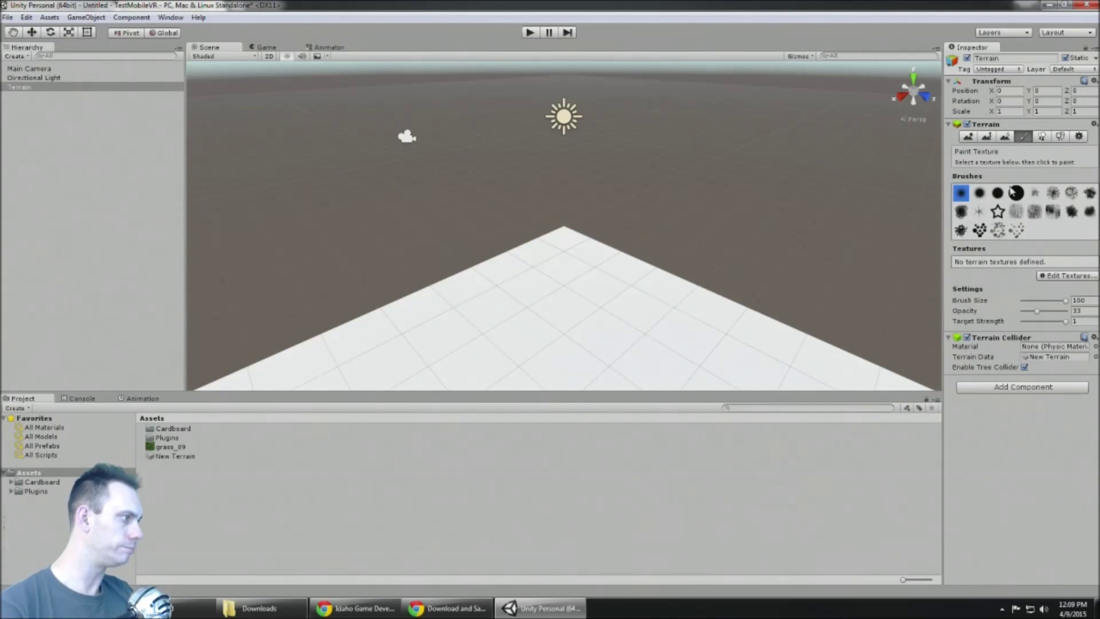
pyautogui.click(1065, 275)
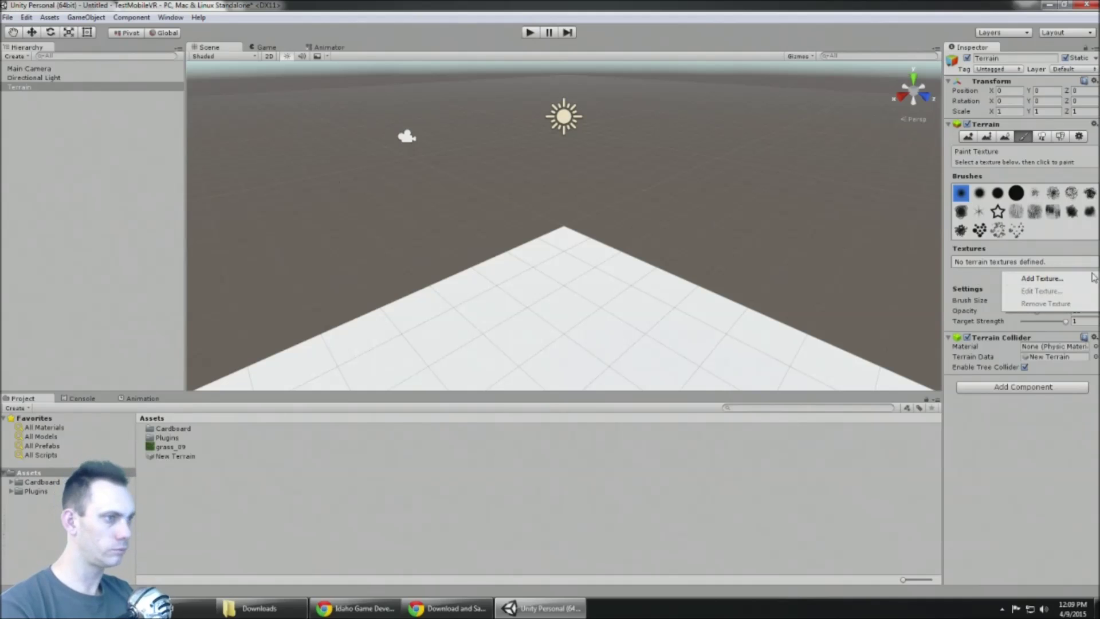
pyautogui.click(1041, 278)
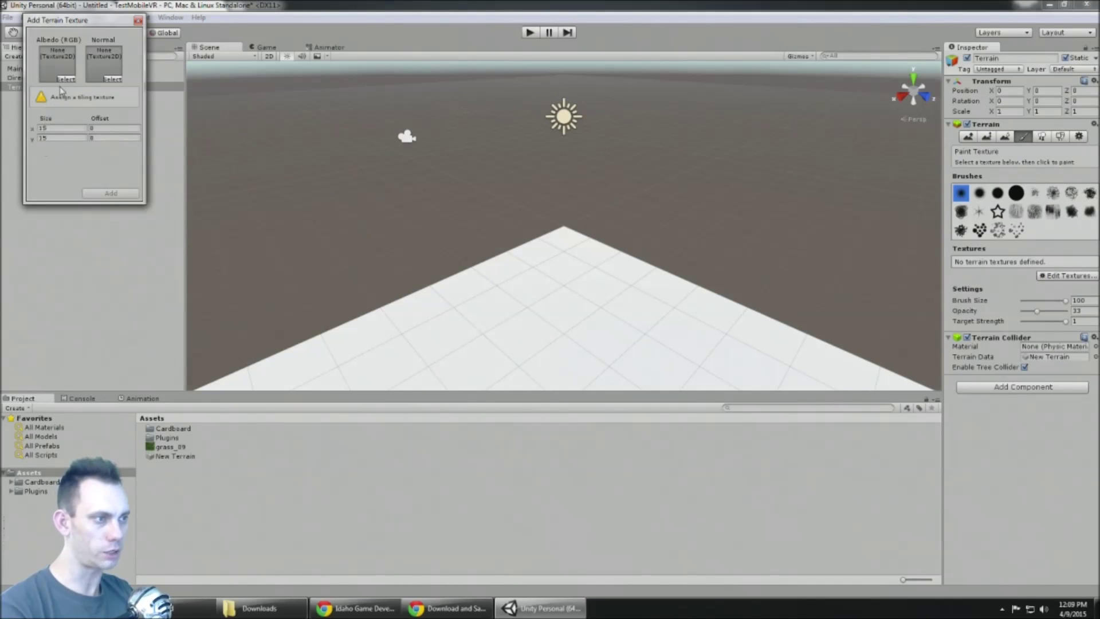
pyautogui.click(64, 79)
pyautogui.click(261, 243)
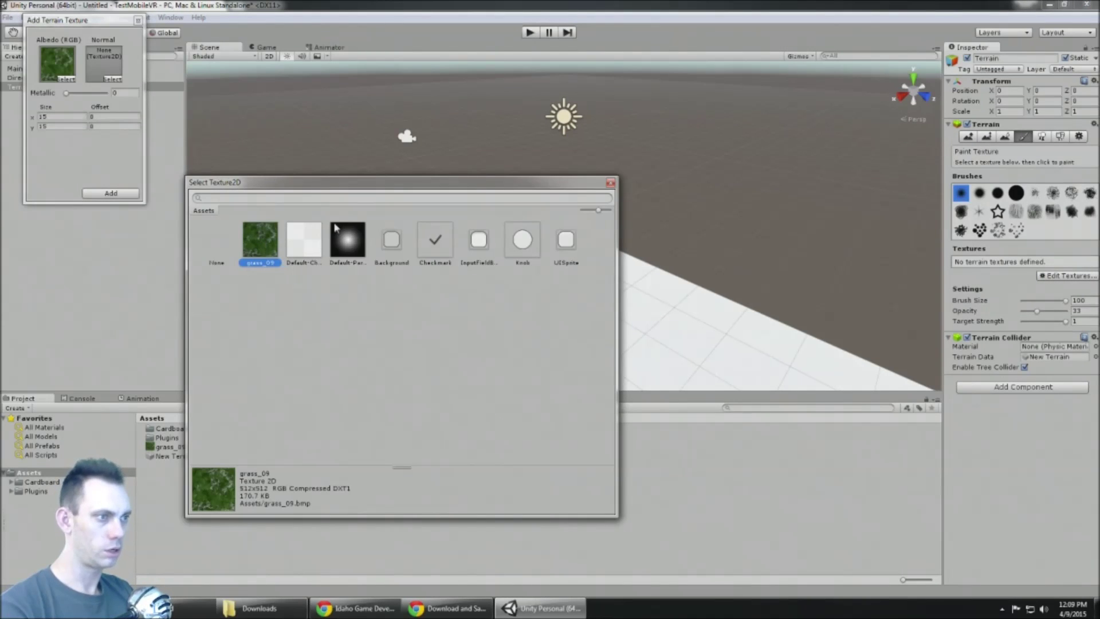
pyautogui.doubleClick(265, 247)
pyautogui.click(113, 192)
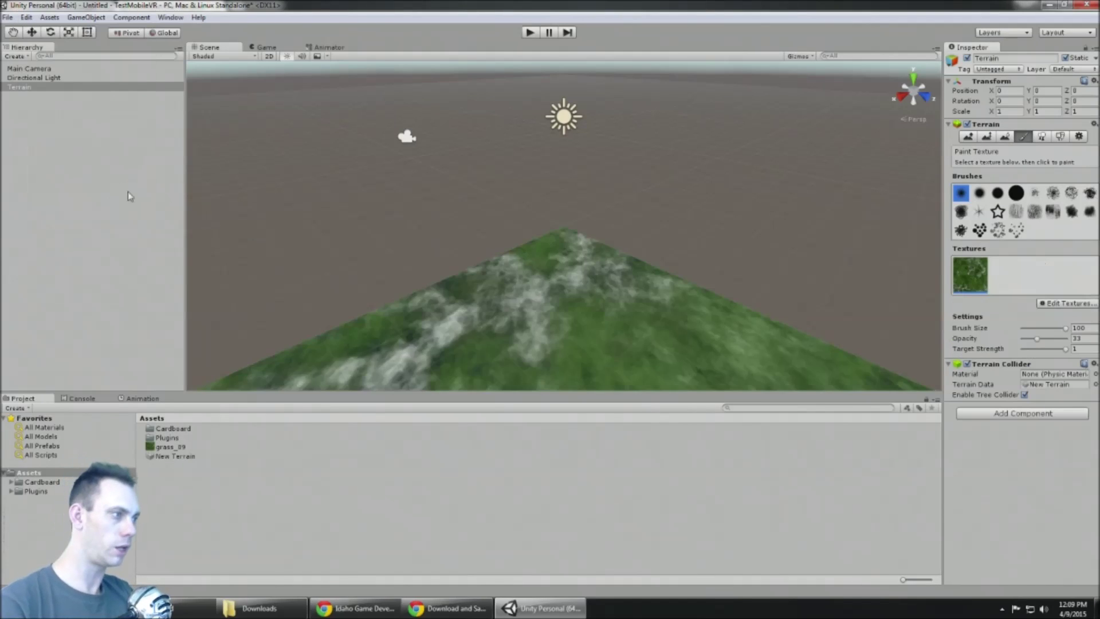
# Raise a first group of rolling hills on the grass terrain with the Raise / Lower Terrain tool.
pyautogui.moveTo(550, 189); pyautogui.dragTo(188, 141, button='right')
pyautogui.moveTo(504, 246)
pyautogui.mouseDown(button='right')
pyautogui.moveTo(498, 167)
pyautogui.moveTo(491, 262)
pyautogui.moveTo(461, 314)
pyautogui.moveTo(456, 290)
pyautogui.moveTo(504, 245)
pyautogui.mouseUp(button='right')
pyautogui.press('w')
pyautogui.click(968, 138)
pyautogui.moveTo(449, 245)
pyautogui.mouseDown()
pyautogui.moveTo(559, 209)
pyautogui.moveTo(722, 207)
pyautogui.moveTo(810, 269)
pyautogui.moveTo(658, 344)
pyautogui.moveTo(575, 271)
pyautogui.mouseUp()
pyautogui.press('a')
pyautogui.moveTo(574, 271)
pyautogui.mouseDown(button='right')
pyautogui.moveTo(647, 235)
pyautogui.moveTo(699, 238)
pyautogui.moveTo(683, 228)
pyautogui.moveTo(643, 247)
pyautogui.moveTo(621, 236)
pyautogui.mouseUp(button='right')
pyautogui.press('w')
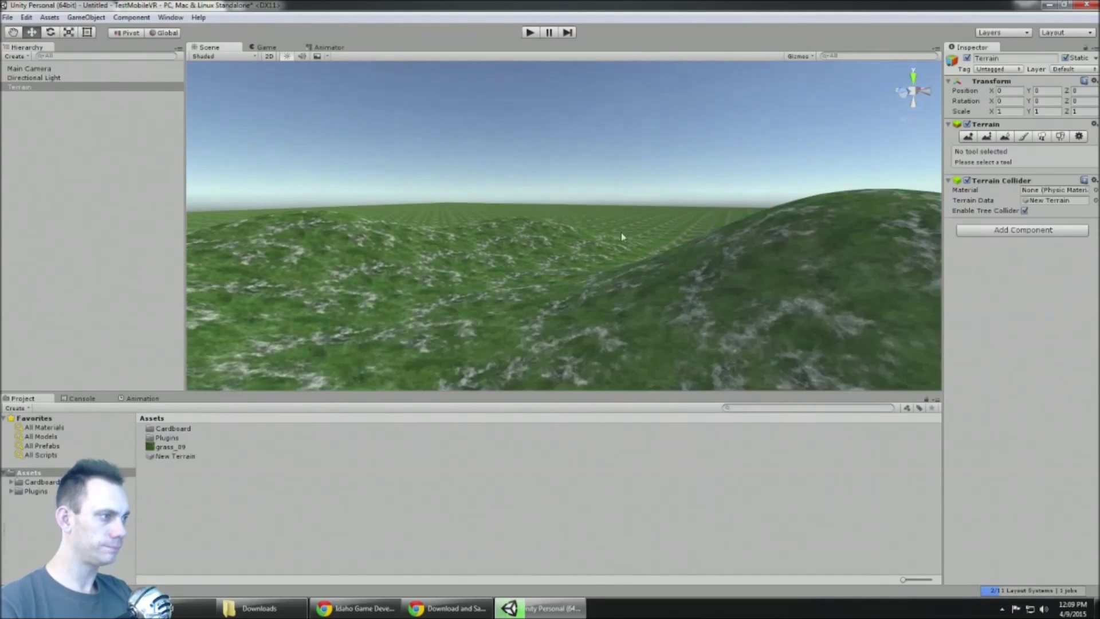
# Raise more terrain around the existing hills, including a tall steep peak, to enclose a valley.
pyautogui.moveTo(636, 278); pyautogui.dragTo(569, 306, button='right')
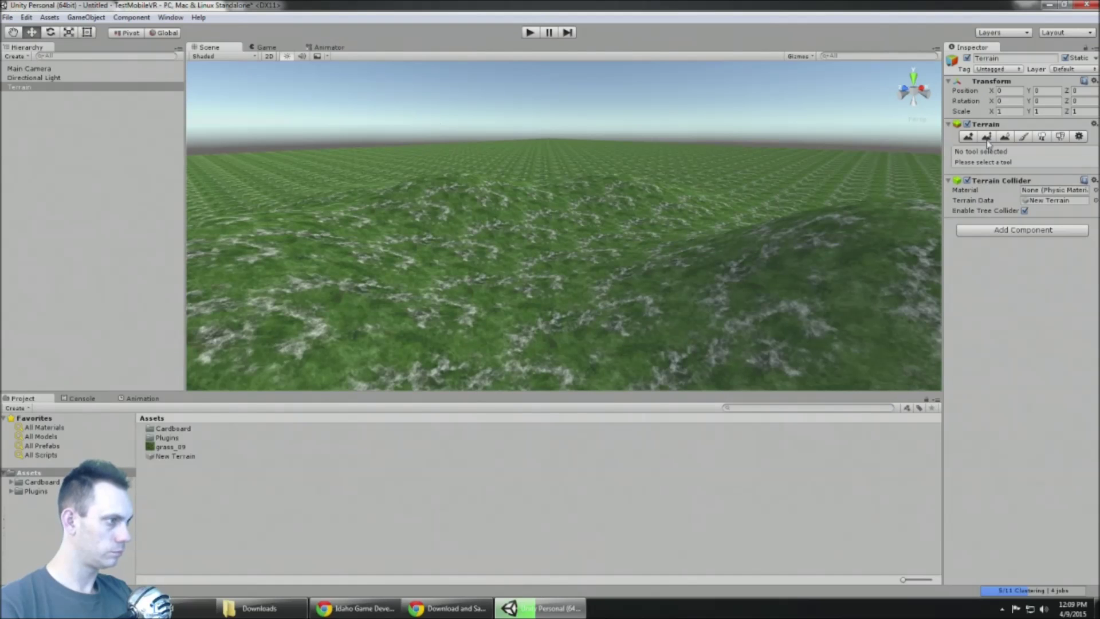
pyautogui.click(968, 136)
pyautogui.moveTo(663, 219); pyautogui.dragTo(657, 221)
pyautogui.moveTo(658, 223)
pyautogui.mouseDown(button='right')
pyautogui.moveTo(641, 238)
pyautogui.moveTo(523, 233)
pyautogui.moveTo(363, 263)
pyautogui.moveTo(383, 226)
pyautogui.moveTo(616, 287)
pyautogui.moveTo(800, 265)
pyautogui.moveTo(801, 225)
pyautogui.moveTo(766, 262)
pyautogui.moveTo(290, 213)
pyautogui.moveTo(207, 270)
pyautogui.mouseUp(button='right')
pyautogui.click(378, 258)
pyautogui.moveTo(583, 174); pyautogui.dragTo(547, 189, button='right')
pyautogui.click(520, 237)
pyautogui.click(968, 136)
pyautogui.moveTo(476, 147); pyautogui.dragTo(522, 130)
pyautogui.moveTo(522, 130); pyautogui.dragTo(659, 132, button='right')
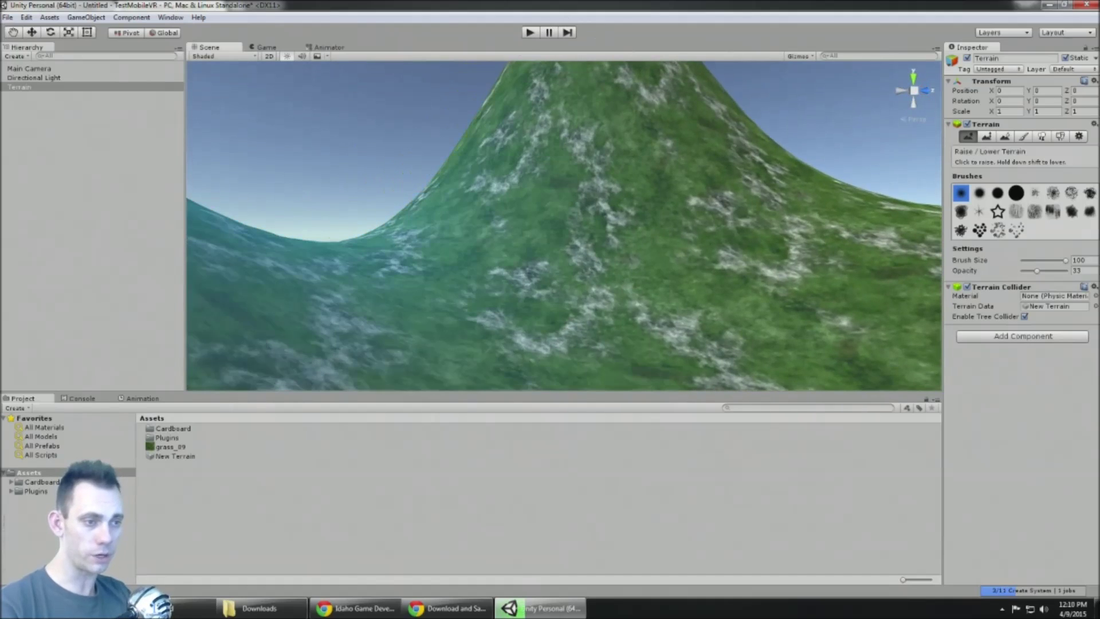
# Place the CardboardMain prefab from the Cardboard Prefabs folder onto the terrain in the scene.
pyautogui.click(50, 482)
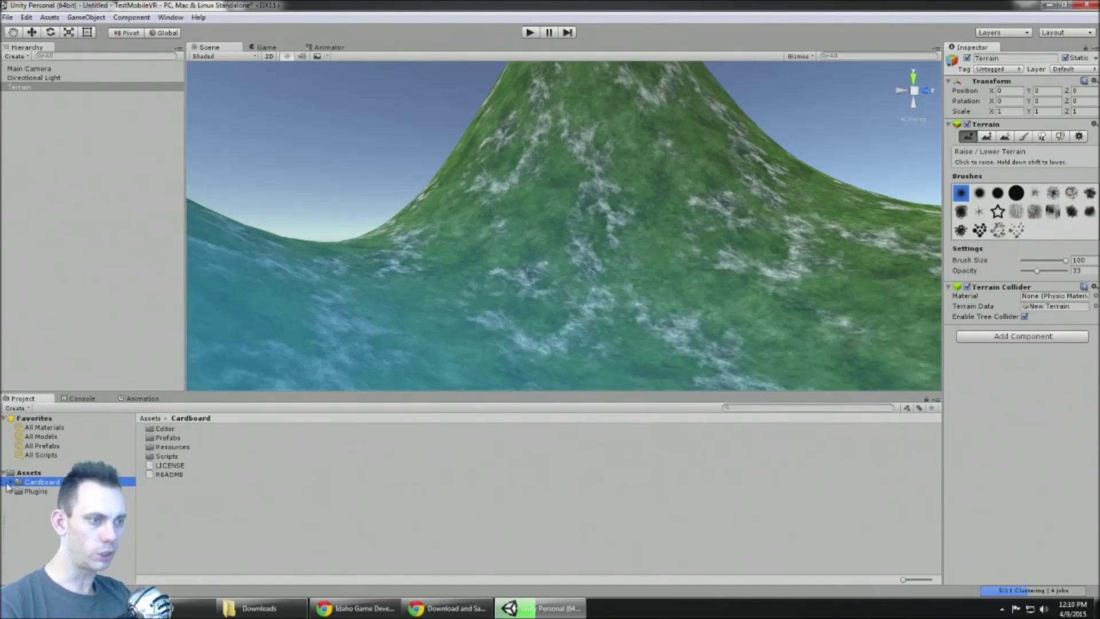
pyautogui.click(166, 438)
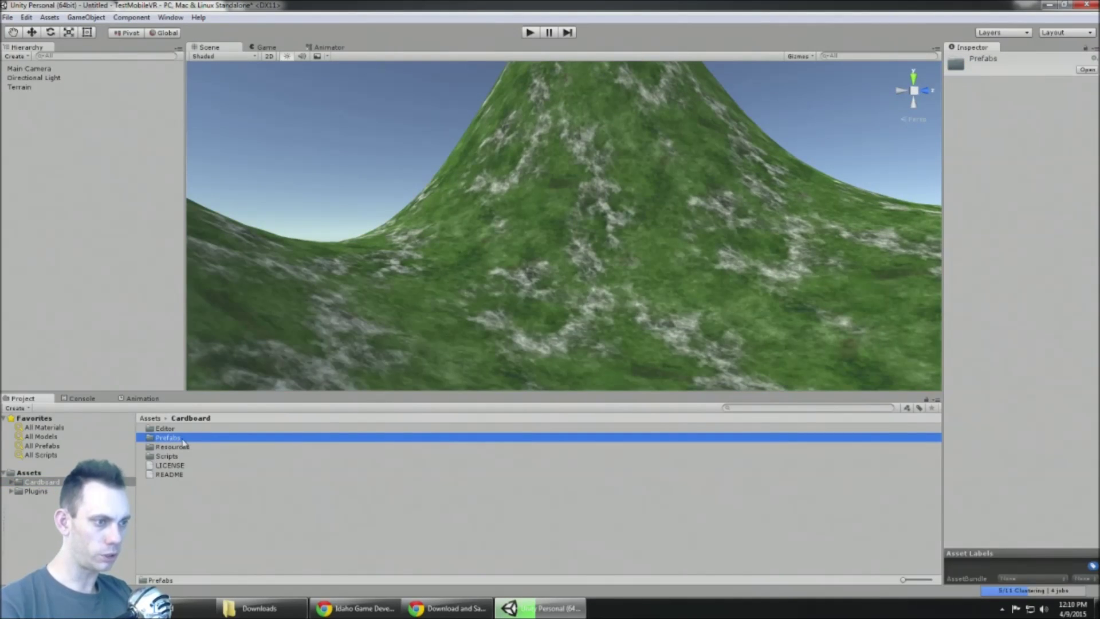
pyautogui.doubleClick(182, 438)
pyautogui.click(201, 450)
pyautogui.moveTo(570, 210); pyautogui.dragTo(273, 469, button='right')
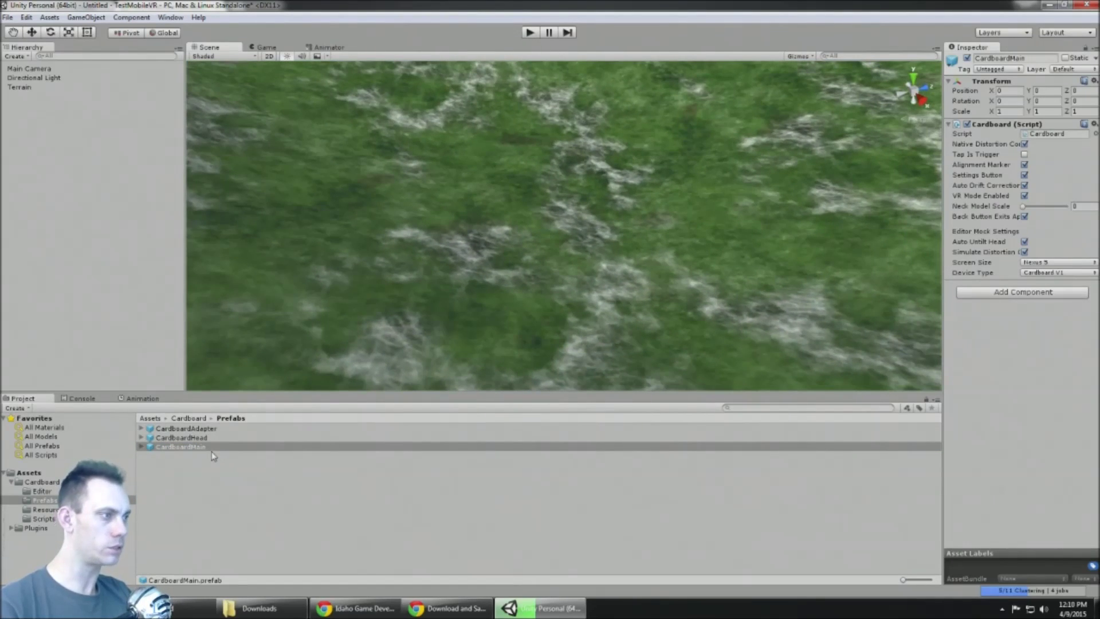
pyautogui.moveTo(211, 451); pyautogui.dragTo(643, 199)
# Move CardboardMain within the valley to about X 66.87, Y 7.46, Z 87.33, close above the ground.
pyautogui.moveTo(589, 265); pyautogui.dragTo(604, 122)
pyautogui.press('f')
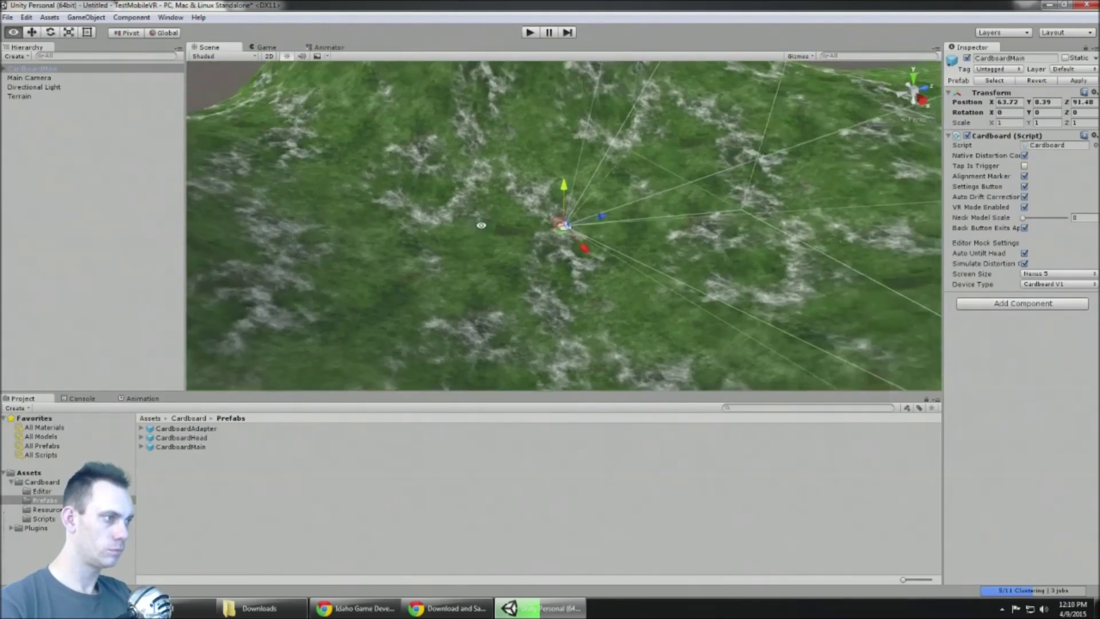
pyautogui.keyDown('alt'); pyautogui.moveTo(481, 225); pyautogui.dragTo(661, 222); pyautogui.keyUp('alt')
pyautogui.moveTo(590, 219); pyautogui.dragTo(616, 195)
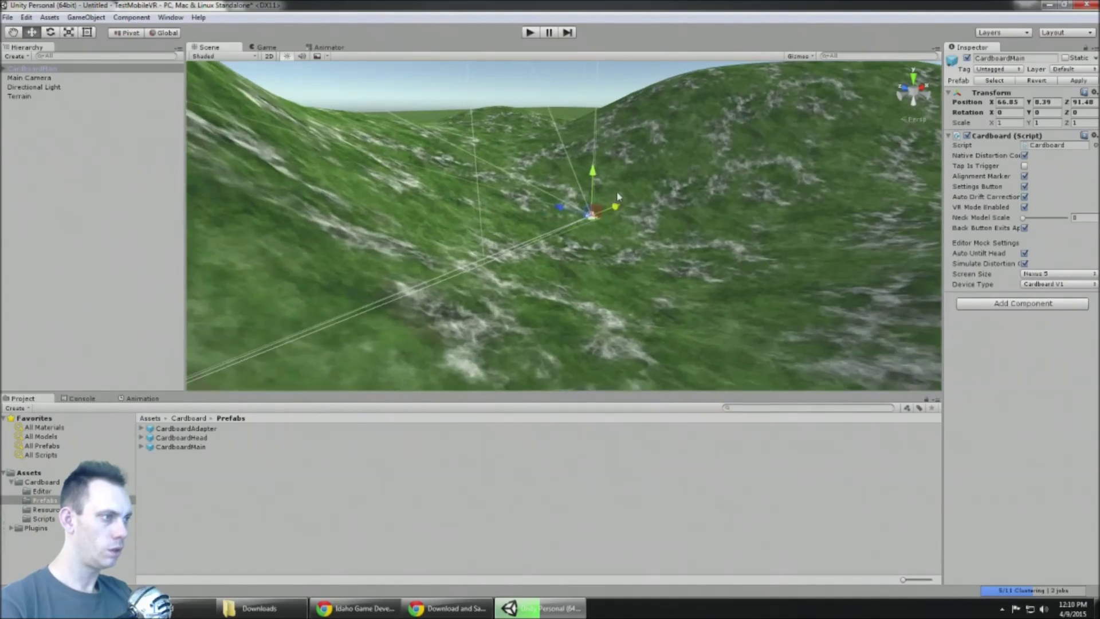
pyautogui.moveTo(536, 218); pyautogui.dragTo(545, 75)
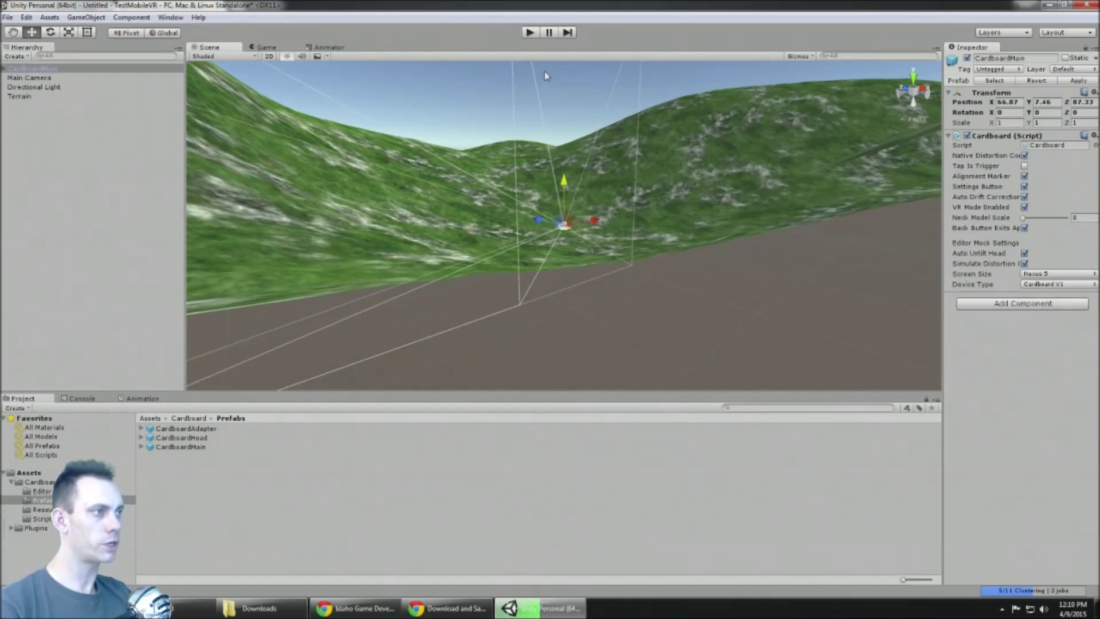
# Test-play the scene with CardboardMain in place and stop playback.
pyautogui.click(527, 33)
pyautogui.keyDown('alt'); pyautogui.moveTo(533, 56); pyautogui.dragTo(439, 92); pyautogui.keyUp('alt')
pyautogui.click(529, 32)
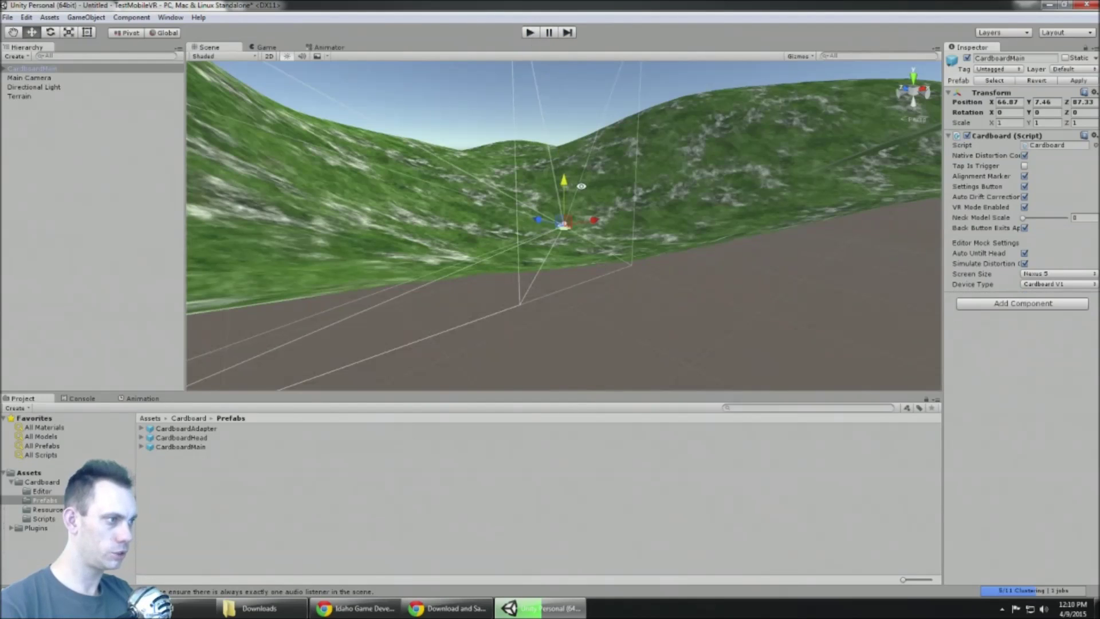
# Delete the default Main Camera from the scene, keeping CardboardMain as the only camera rig.
pyautogui.keyDown('alt'); pyautogui.moveTo(581, 186); pyautogui.dragTo(637, 236); pyautogui.keyUp('alt')
pyautogui.keyDown('alt'); pyautogui.moveTo(589, 267); pyautogui.dragTo(593, 209); pyautogui.keyUp('alt')
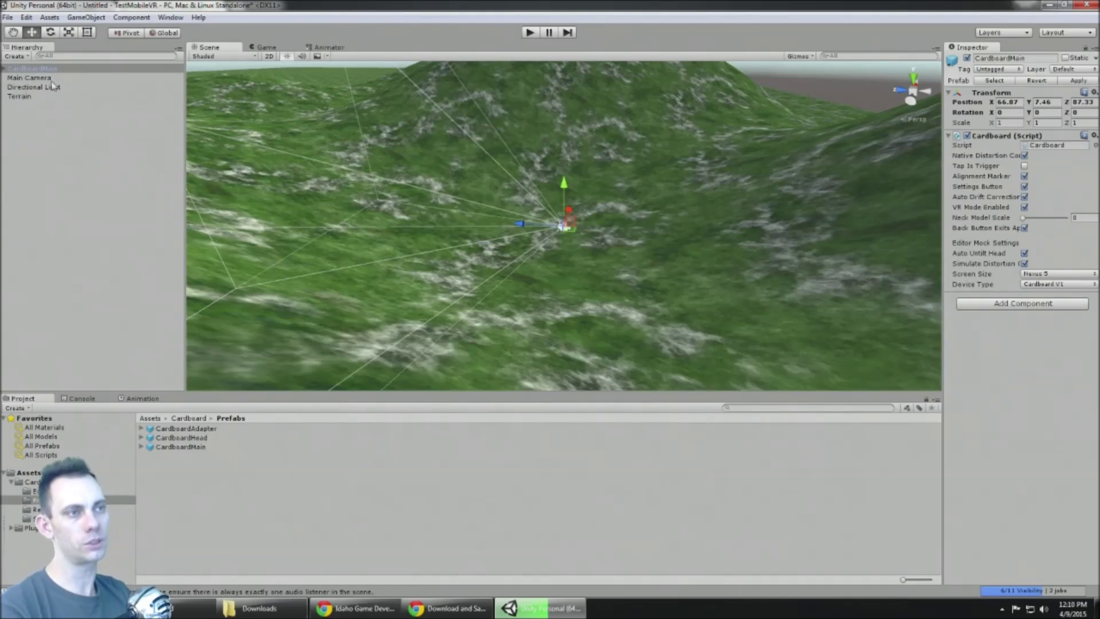
pyautogui.click(49, 78)
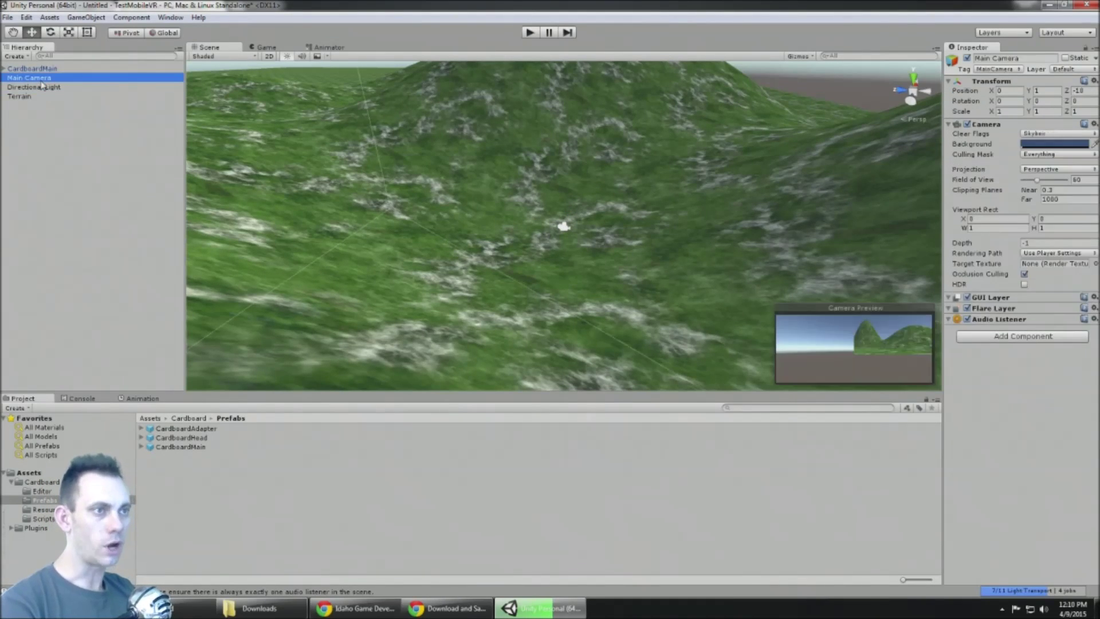
pyautogui.click(51, 69)
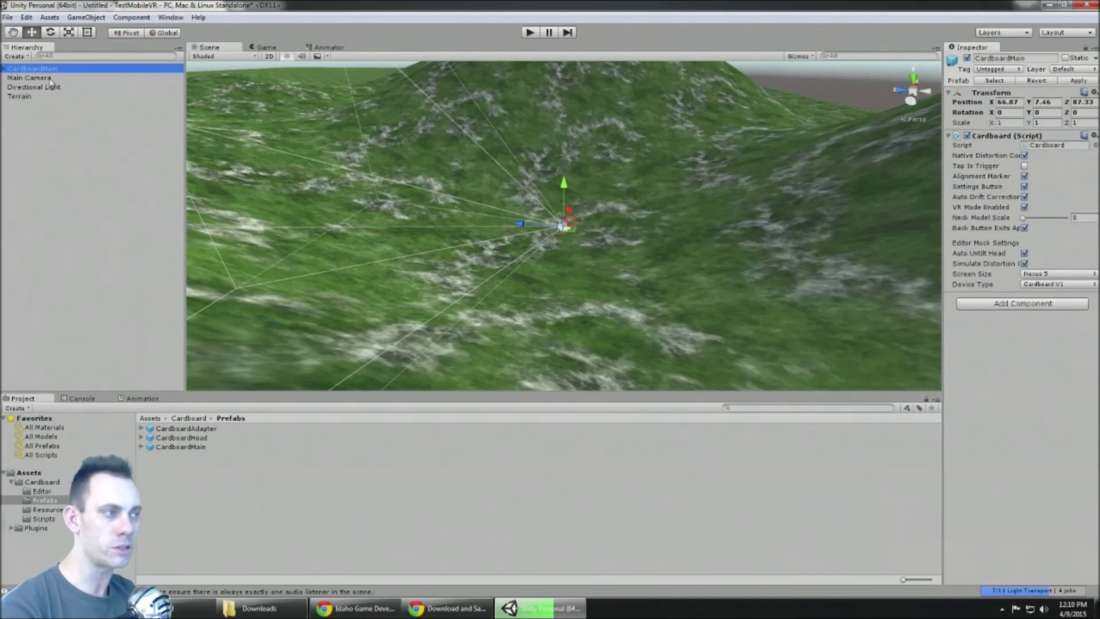
pyautogui.click(49, 78)
pyautogui.press('Delete')
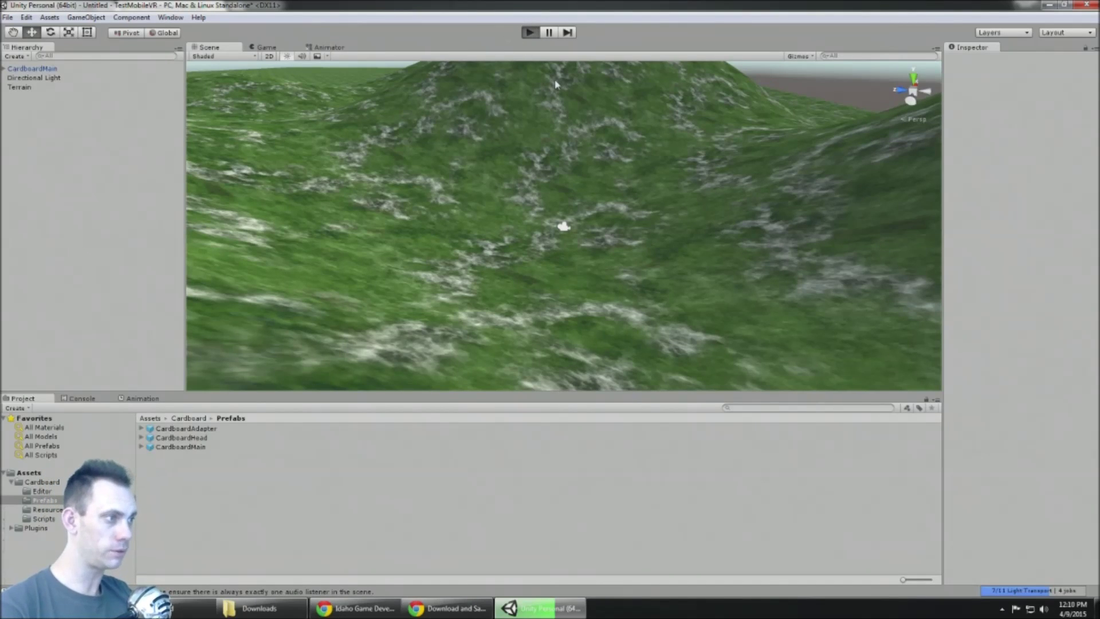
# Play the scene and look around the terrain in all directions in the stereoscopic Cardboard view.
pyautogui.press('alt')
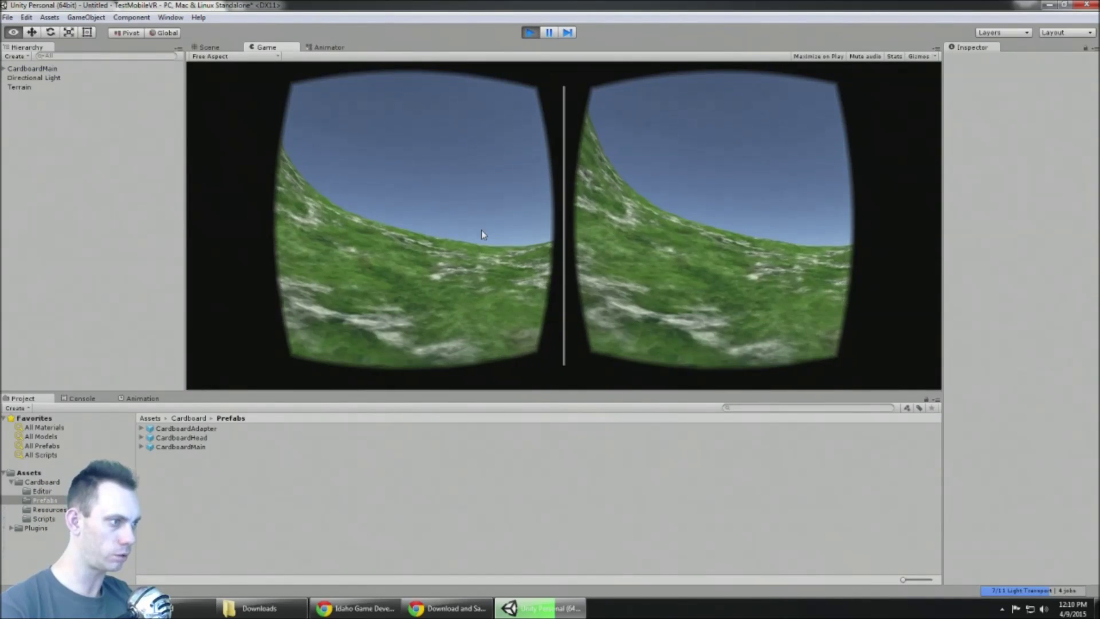
pyautogui.press('alt')
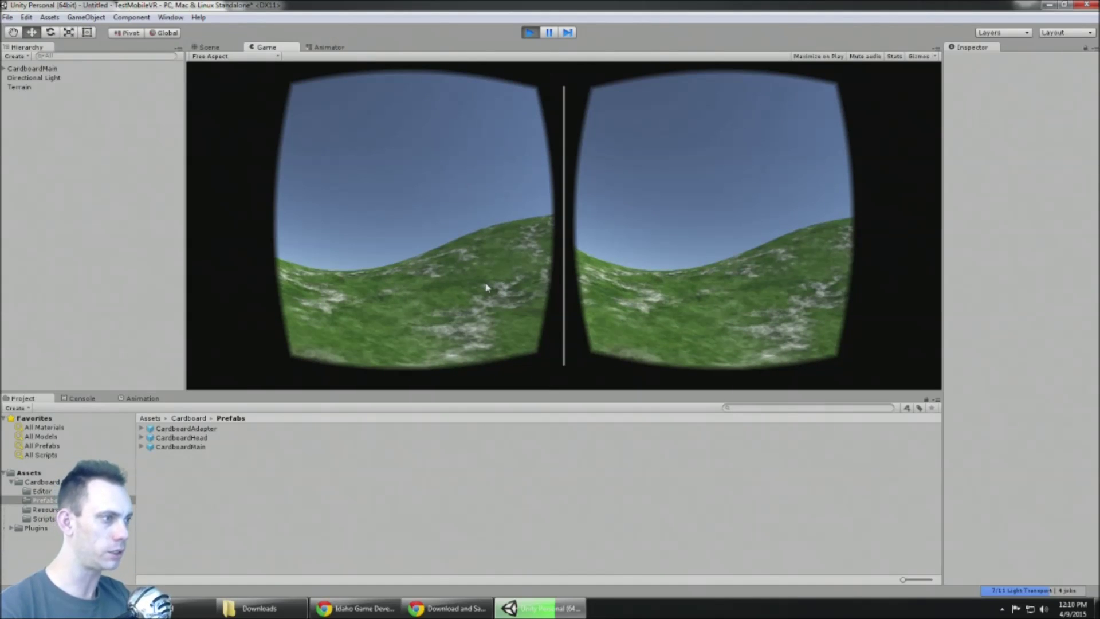
pyautogui.press('alt')
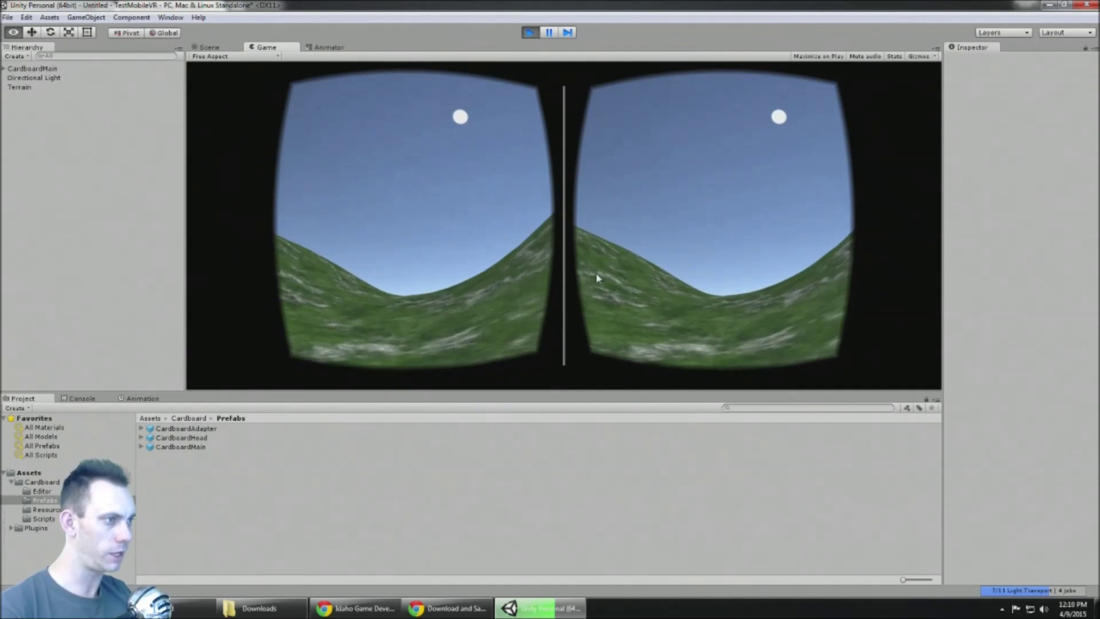
pyautogui.press('alt')
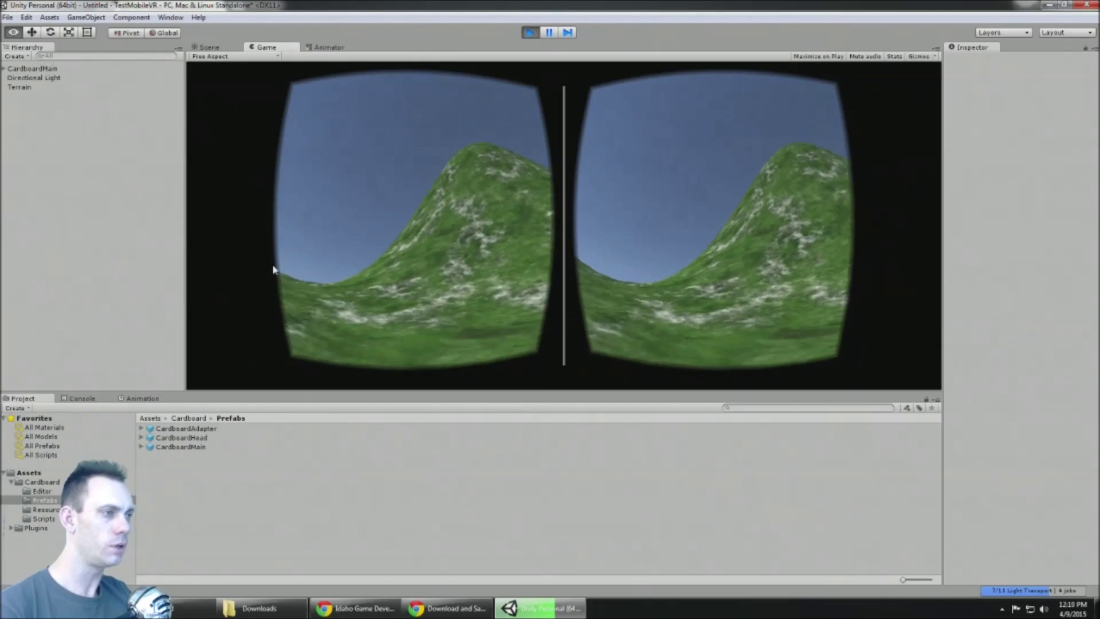
pyautogui.press('alt')
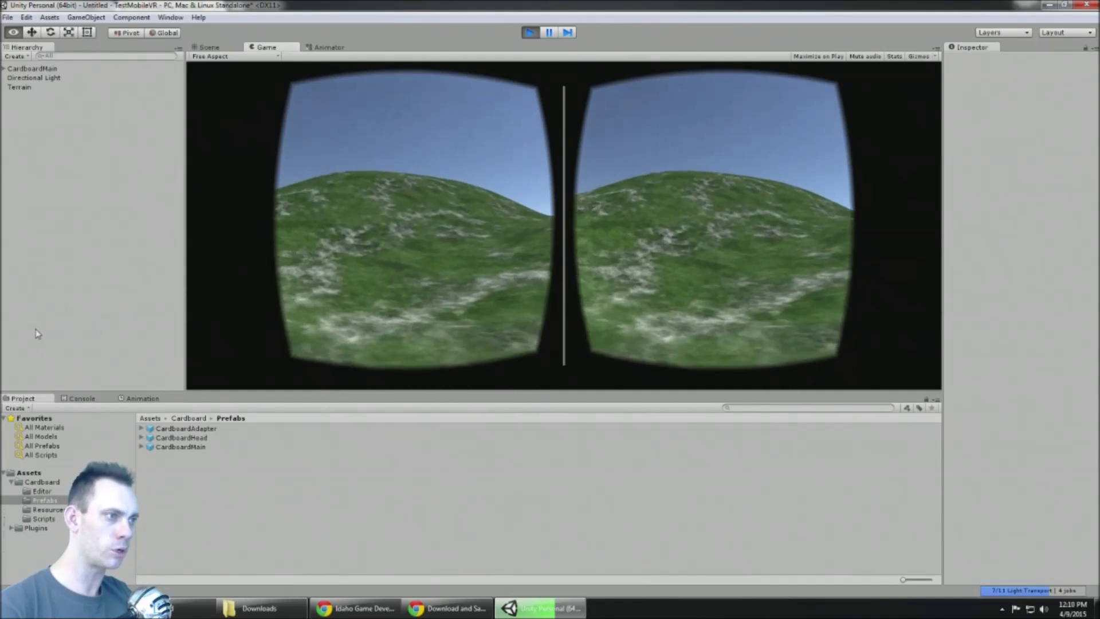
pyautogui.press('alt')
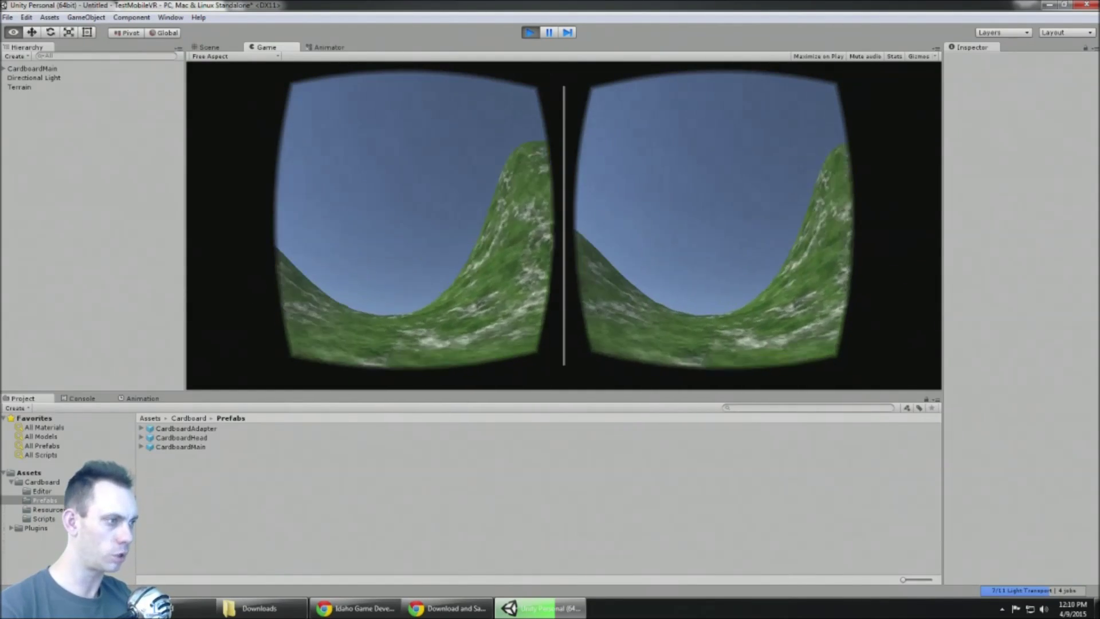
pyautogui.press('alt')
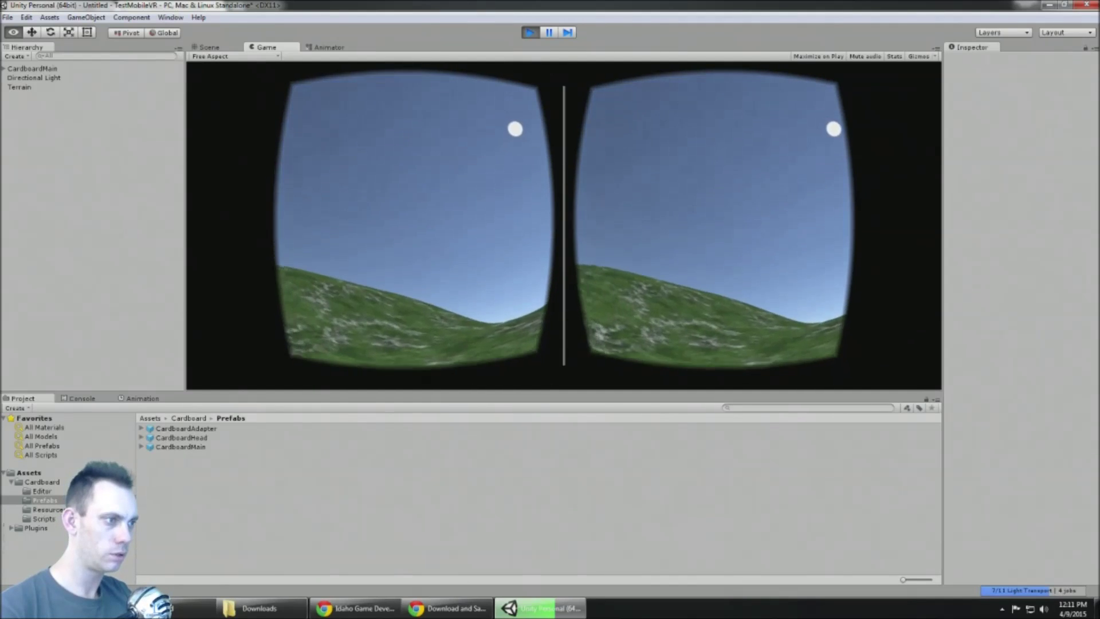
pyautogui.press('alt')
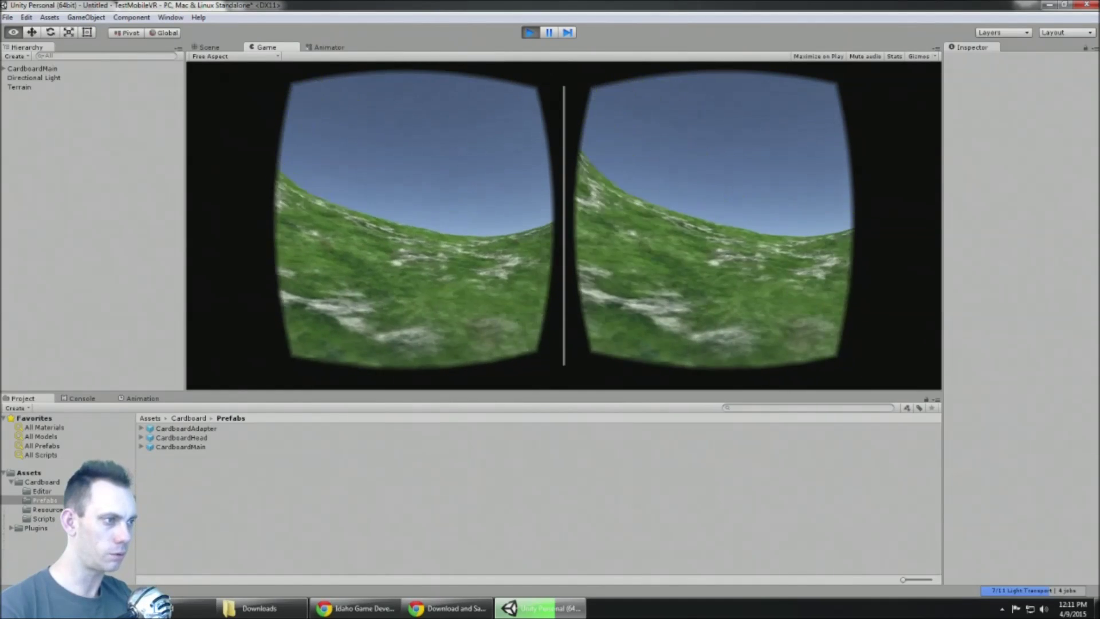
pyautogui.press('alt')
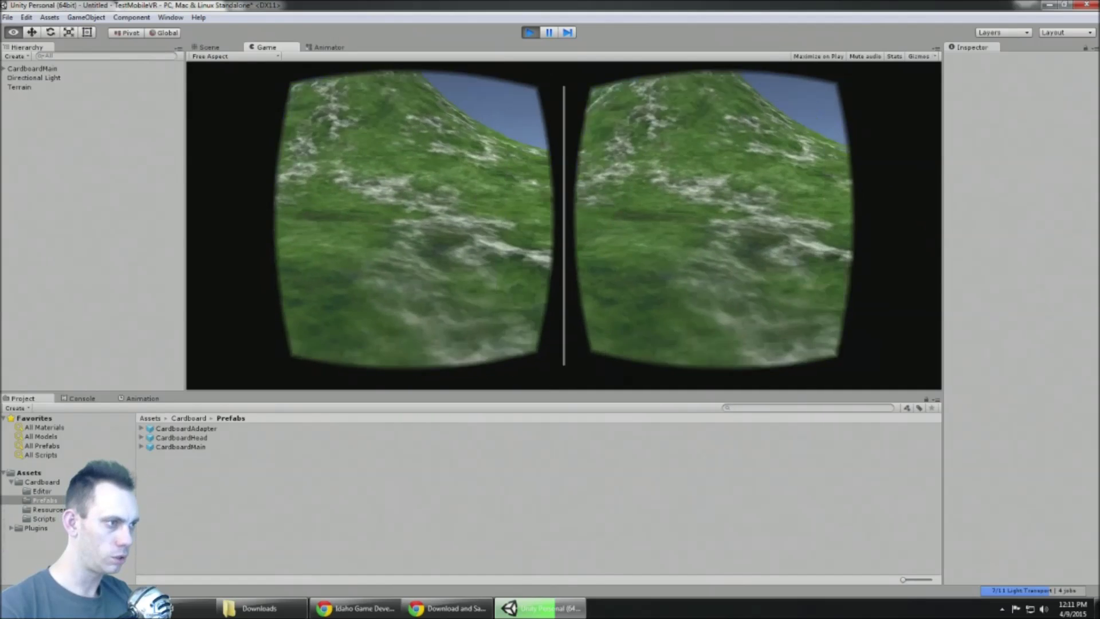
pyautogui.press('alt')
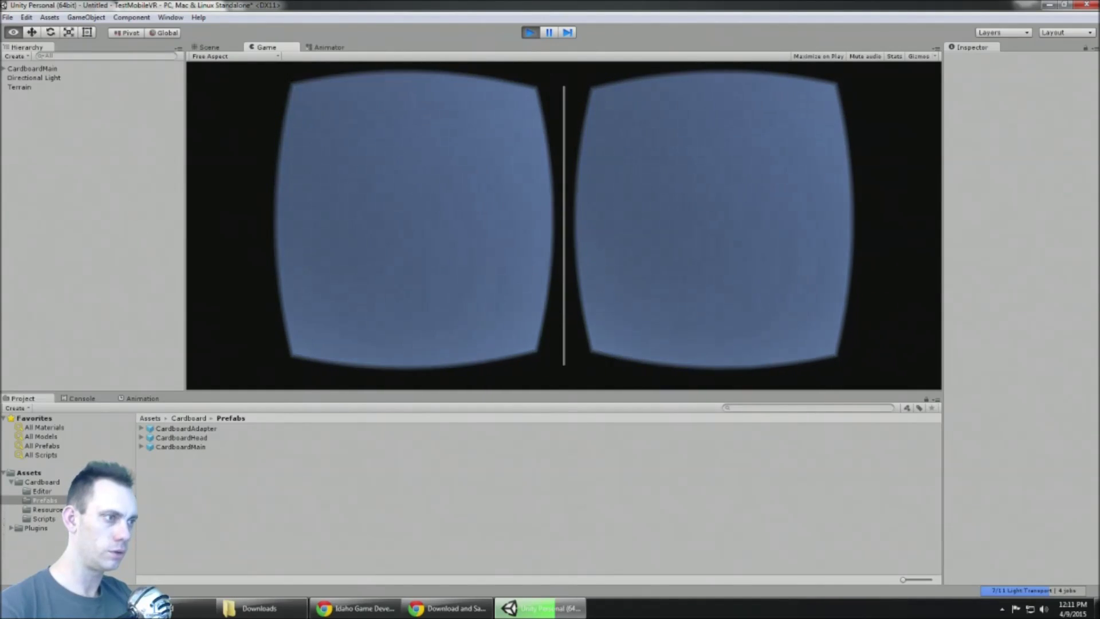
# During playback, select CardboardMain in the scene view and move it onto the hilltop at about X 26.4, Y 55.64, Z 106.74.
pyautogui.press('alt')
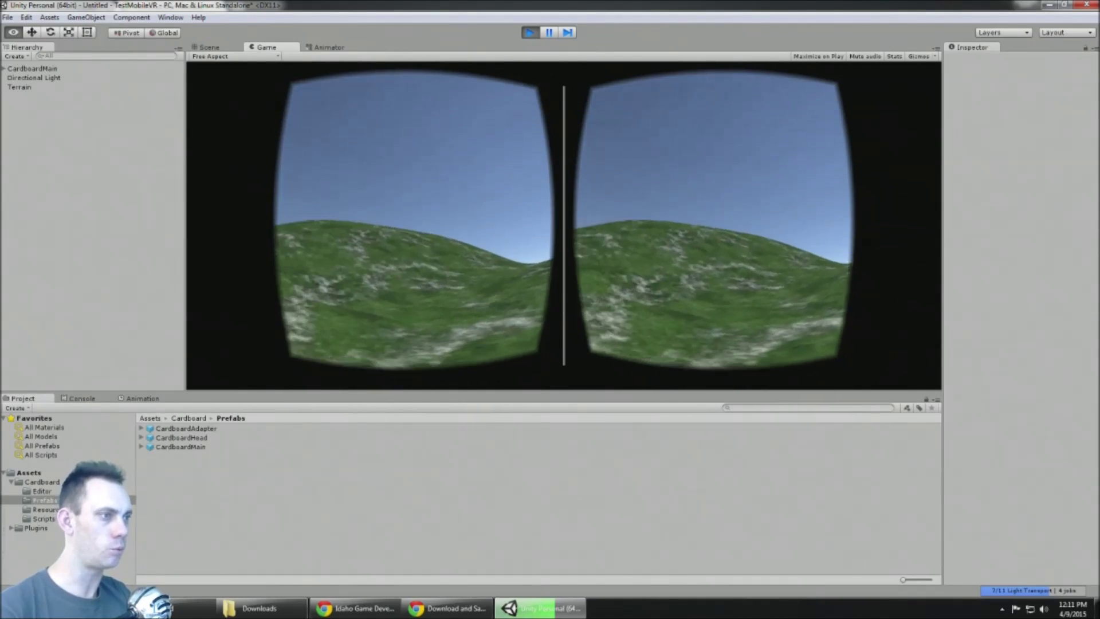
pyautogui.press('alt')
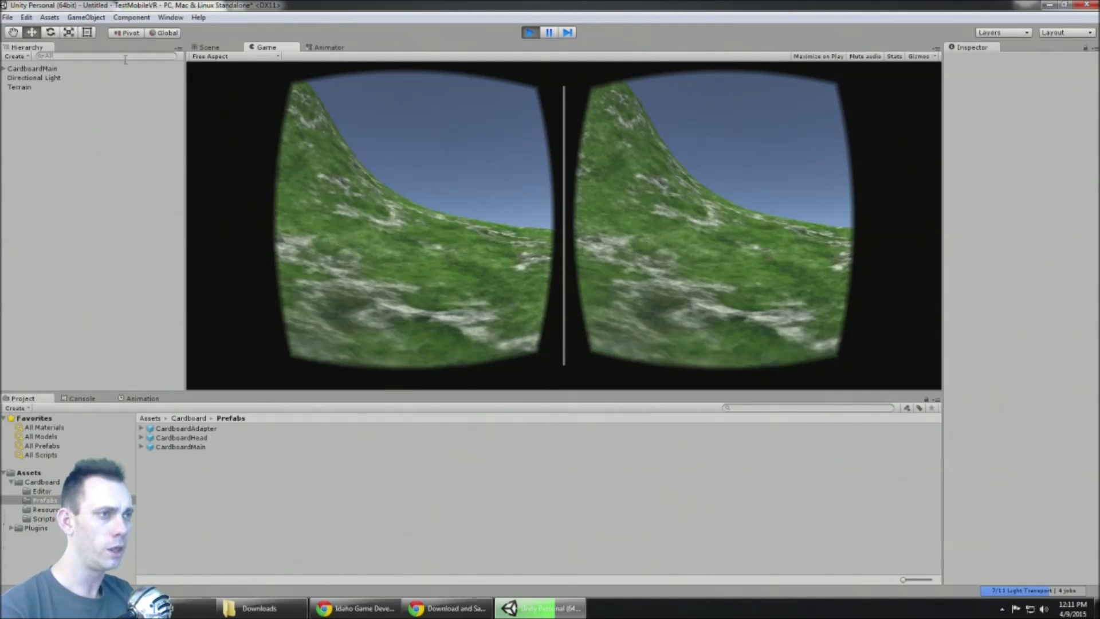
pyautogui.click(209, 47)
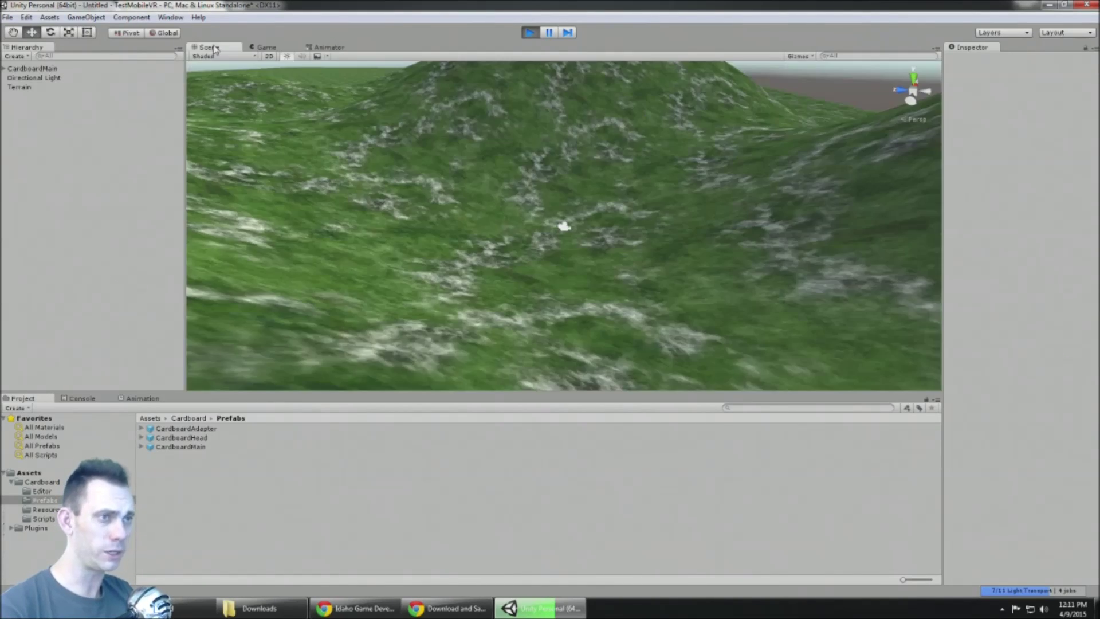
pyautogui.doubleClick(76, 69)
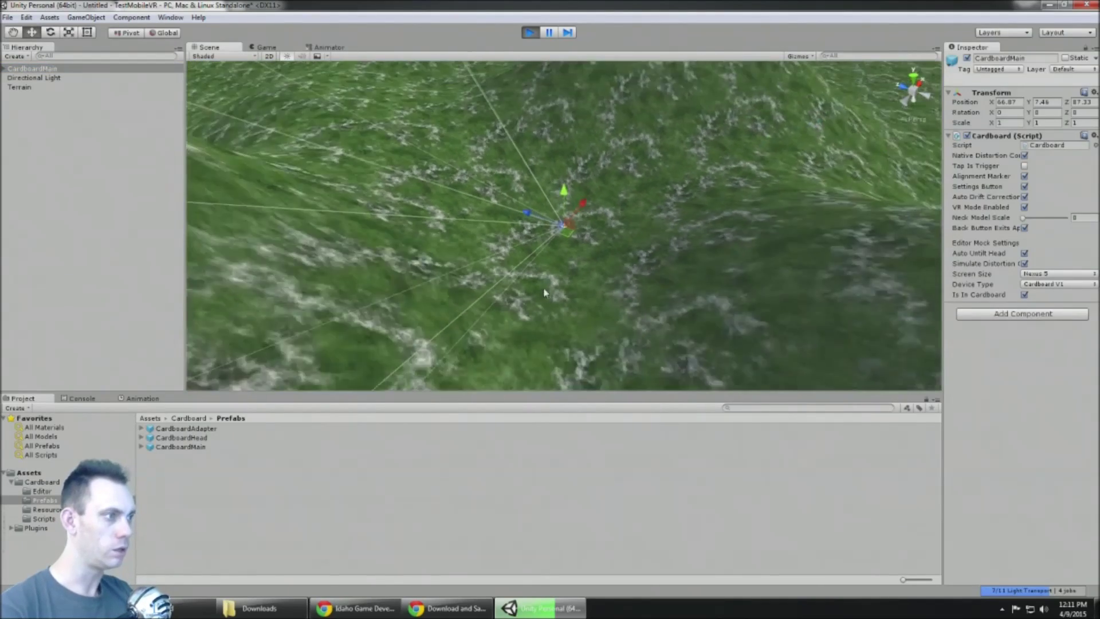
pyautogui.keyDown('alt'); pyautogui.moveTo(544, 292); pyautogui.dragTo(296, 148); pyautogui.keyUp('alt')
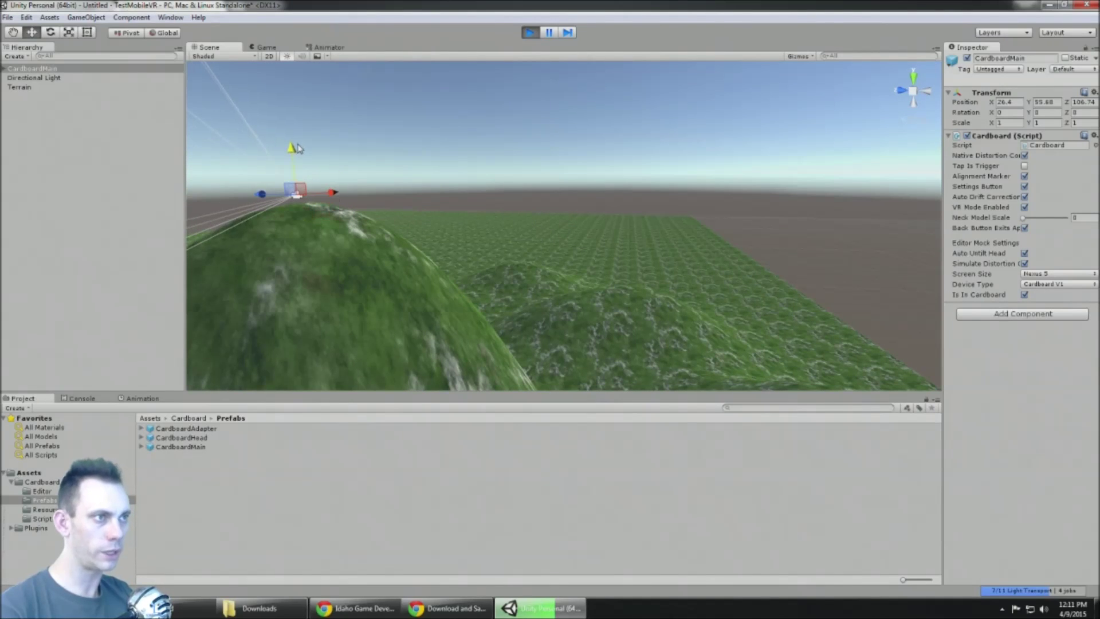
# View the terrain from the hilltop in the stereoscopic game view, look over the Cardboard script settings, and stop playback.
pyautogui.click(268, 46)
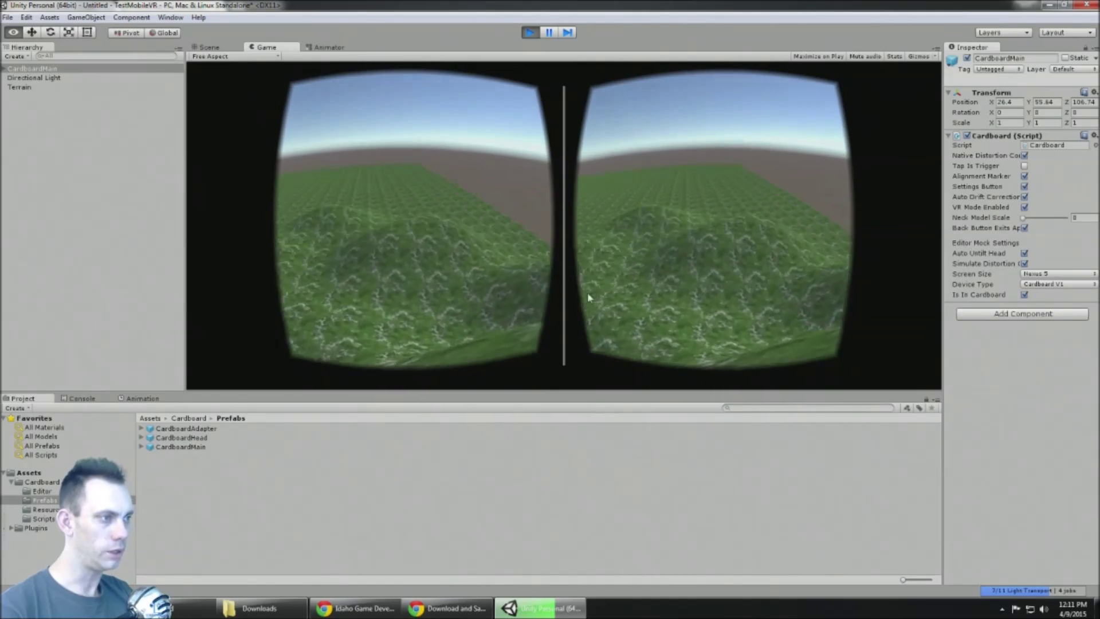
pyautogui.keyDown('alt'); pyautogui.moveTo(409, 330); pyautogui.dragTo(781, 264); pyautogui.keyUp('alt')
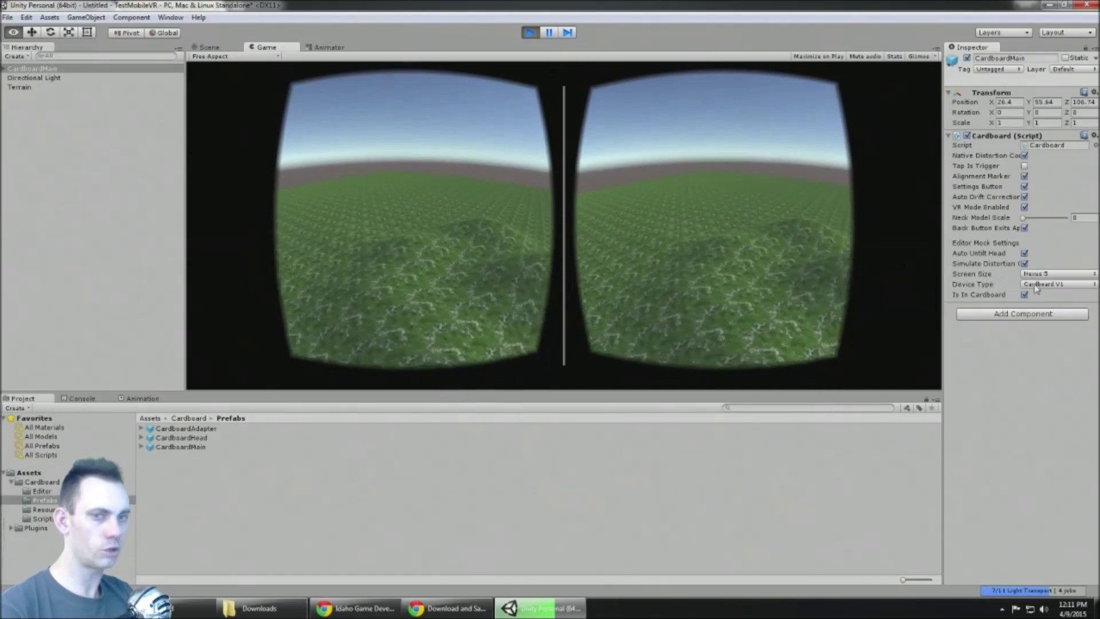
pyautogui.keyDown('alt'); pyautogui.moveTo(1070, 271); pyautogui.dragTo(945, 290); pyautogui.keyUp('alt')
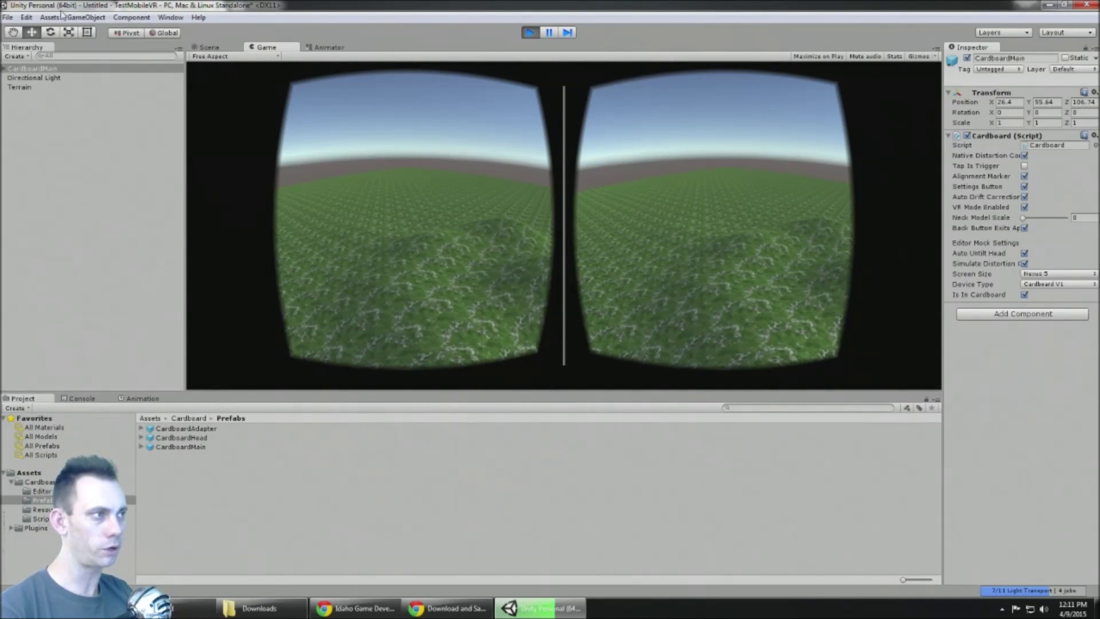
pyautogui.click(530, 33)
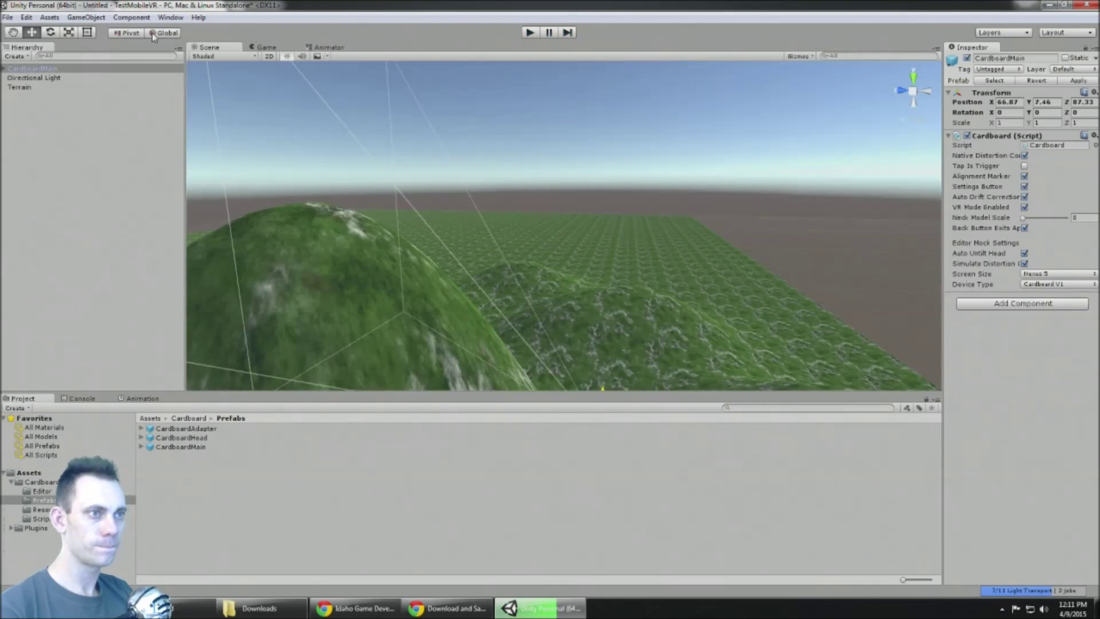
# Open the Android player settings from Build Settings, examine the Default Orientation options, and close Build Settings without switching platform.
pyautogui.click(9, 18)
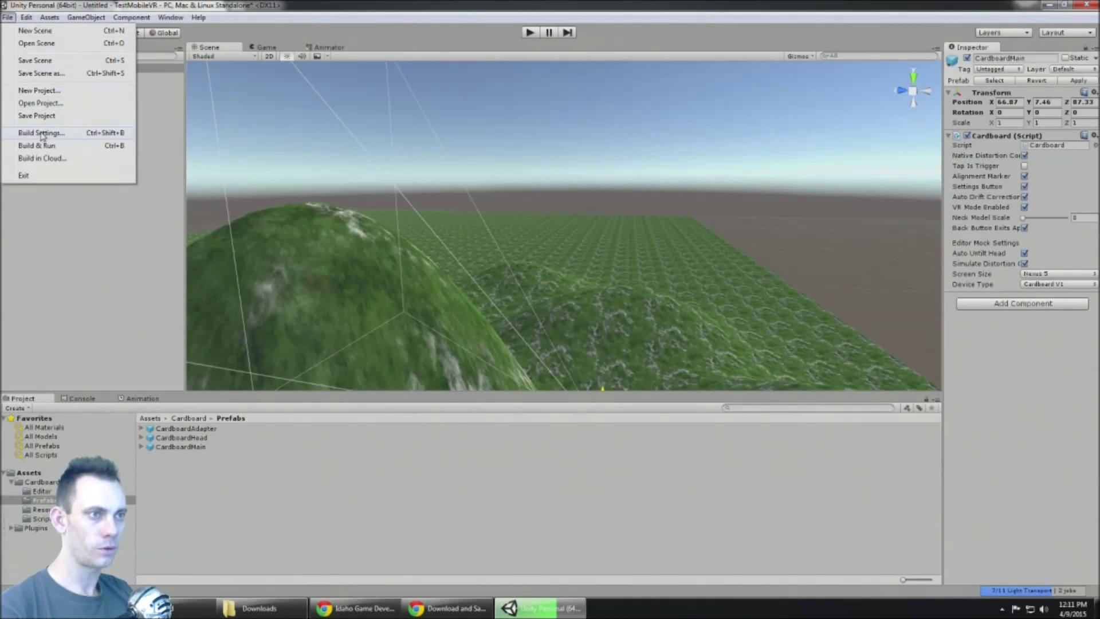
pyautogui.click(53, 134)
pyautogui.click(182, 366)
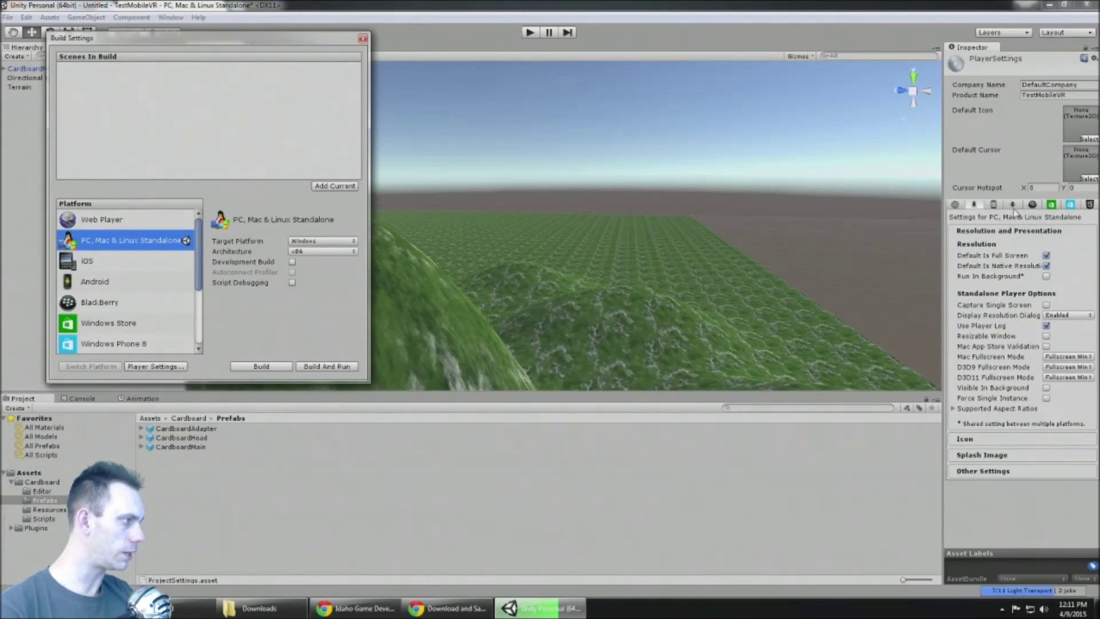
pyautogui.click(127, 282)
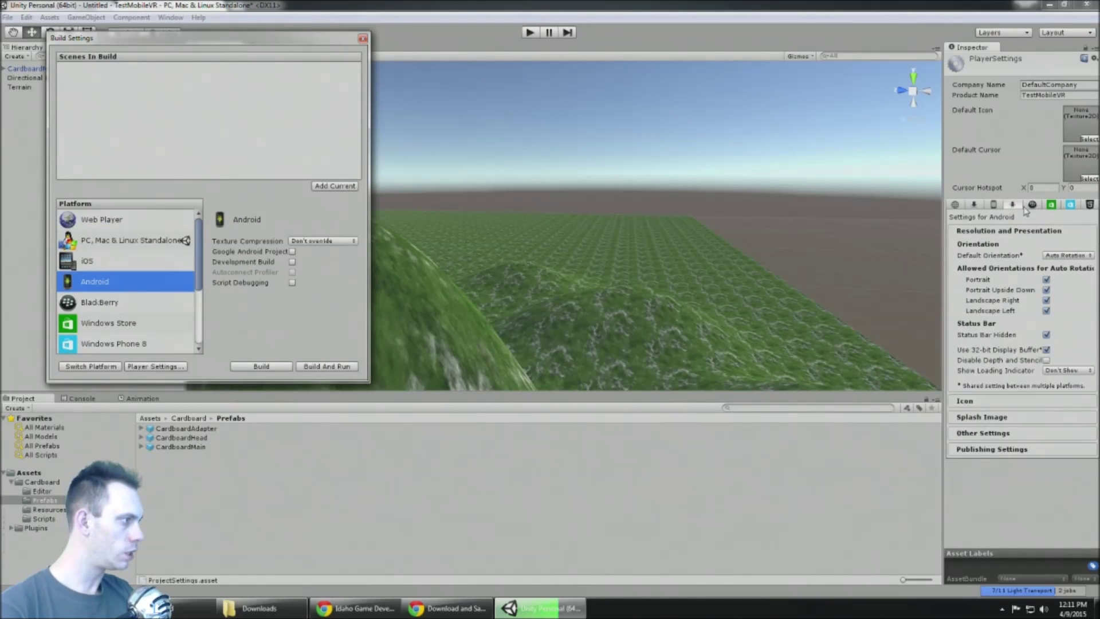
pyautogui.click(1049, 256)
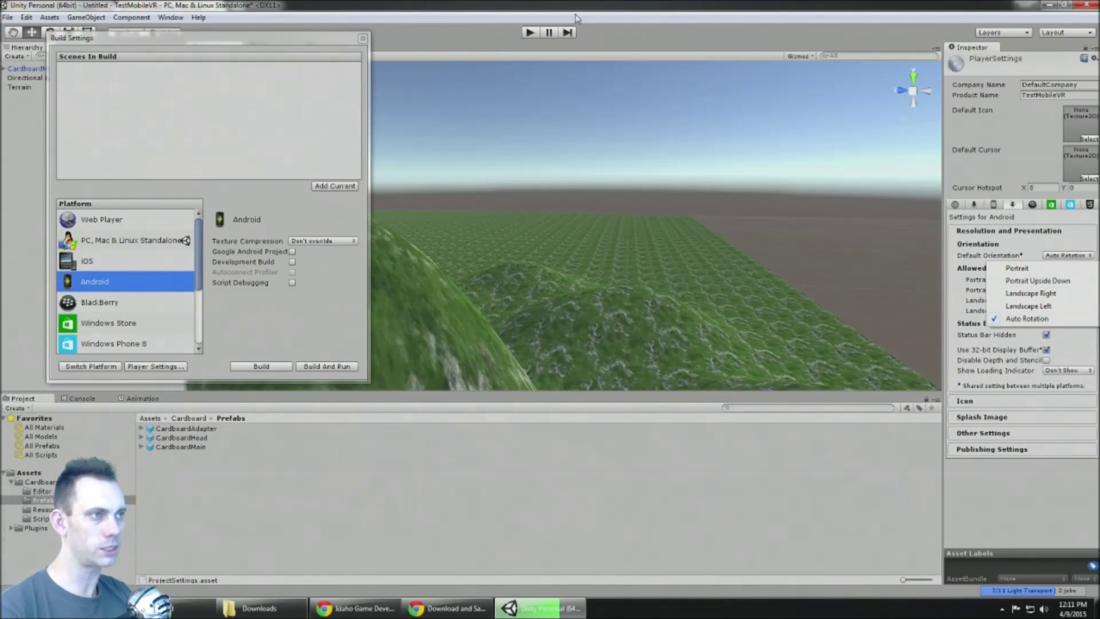
pyautogui.click(317, 44)
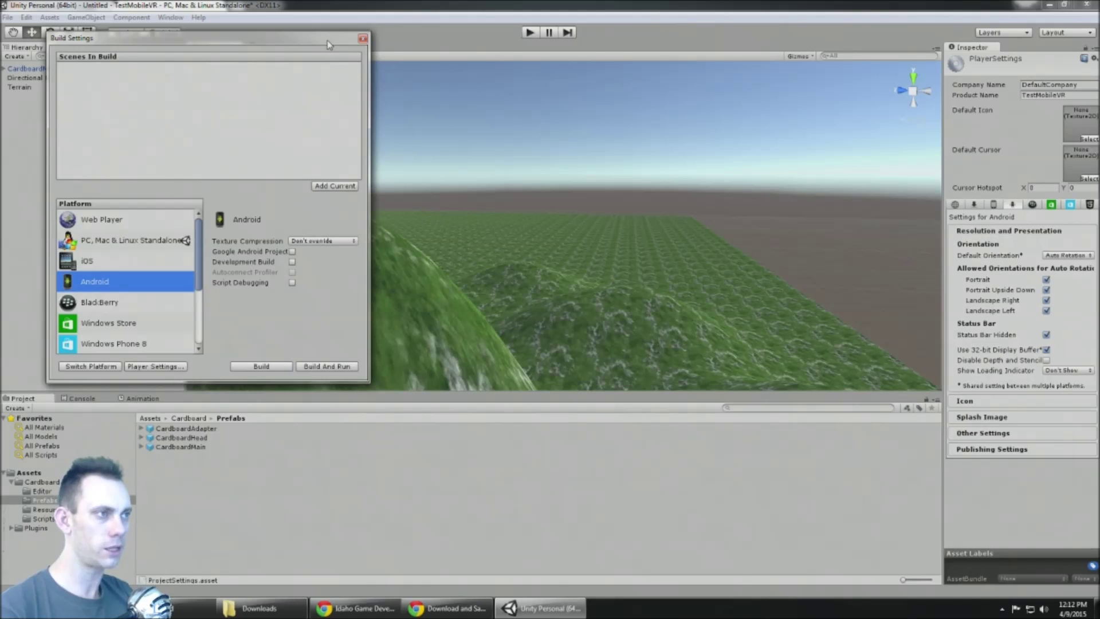
pyautogui.click(362, 39)
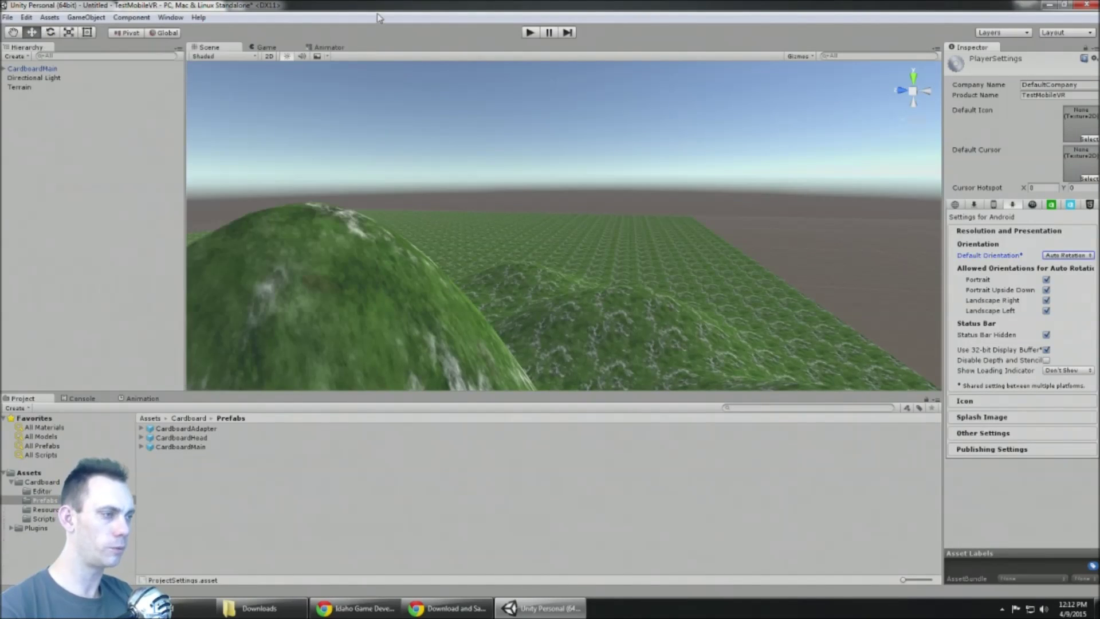
# Select and frame CardboardMain in the valley, and examine the Tap Is Trigger and Settings Button options of its Cardboard script.
pyautogui.moveTo(395, 111); pyautogui.dragTo(506, 192, button='right')
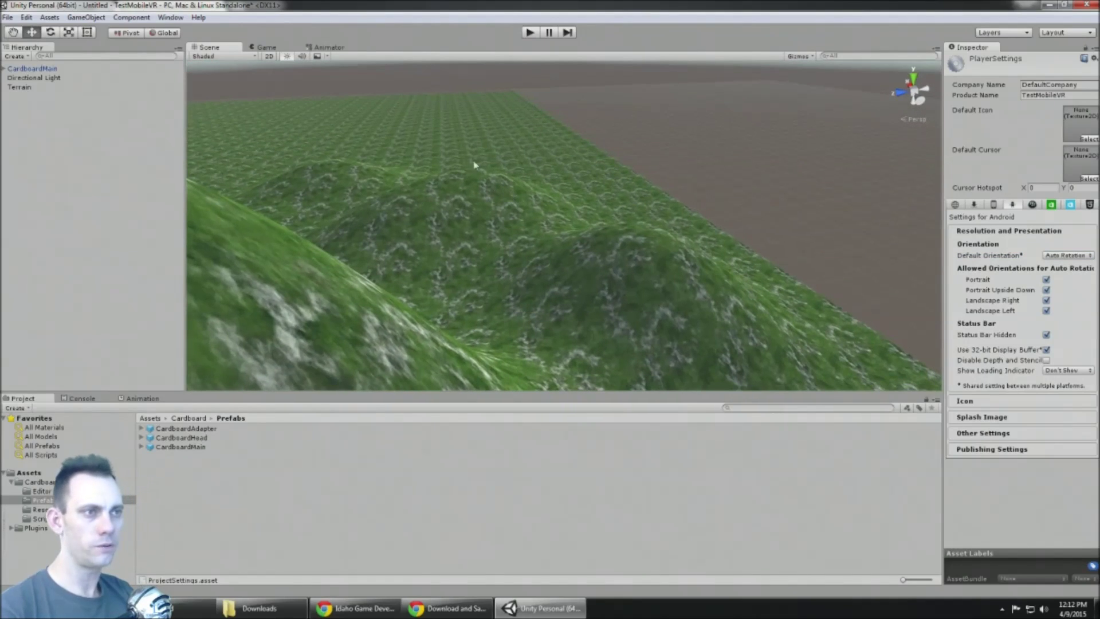
pyautogui.click(34, 69)
pyautogui.moveTo(532, 225); pyautogui.dragTo(546, 280, button='right')
pyautogui.moveTo(534, 259); pyautogui.dragTo(349, 280, button='right')
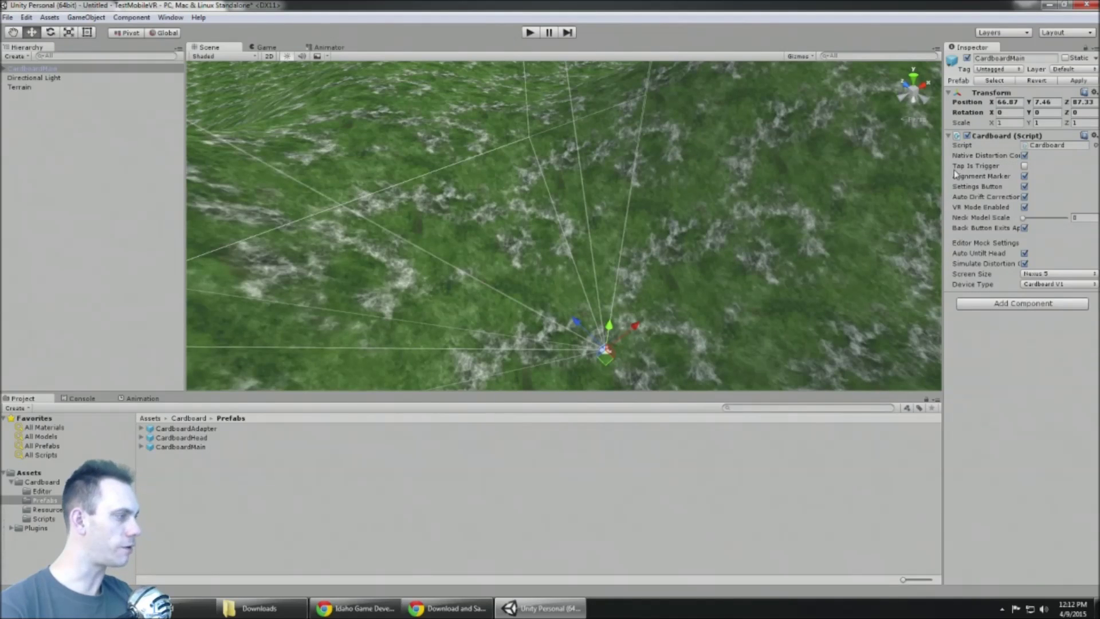
pyautogui.moveTo(954, 170)
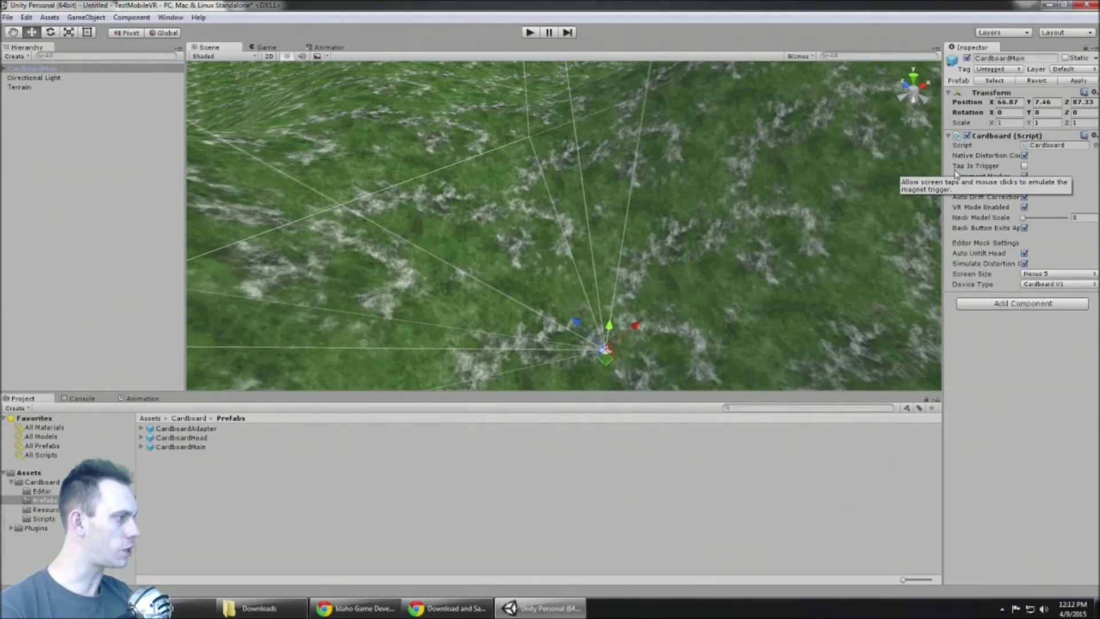
pyautogui.click(1023, 165)
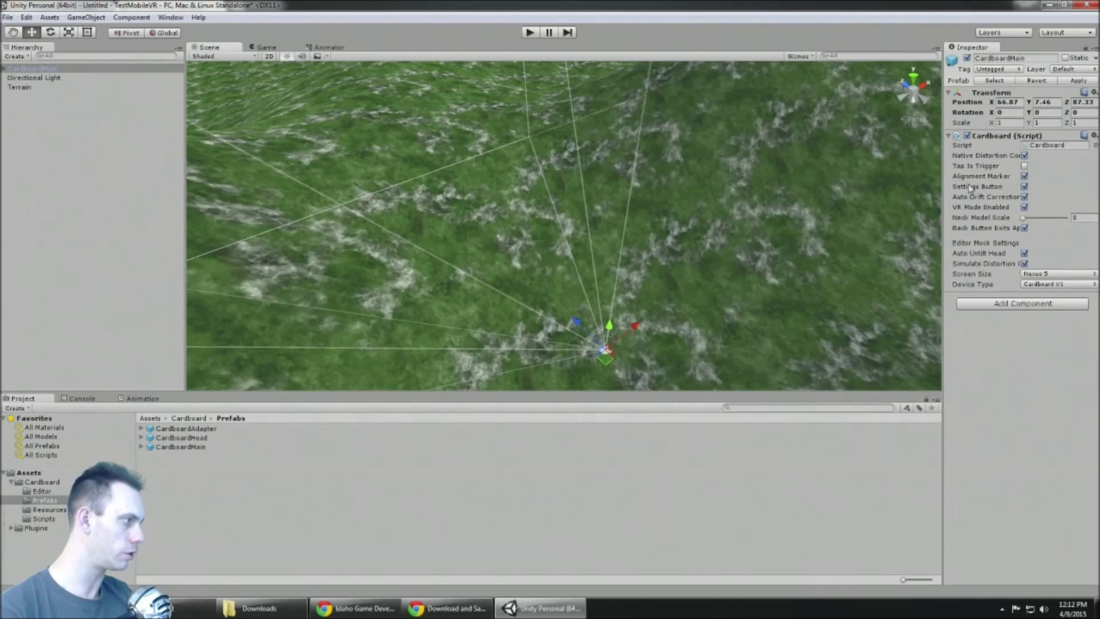
pyautogui.moveTo(971, 184)
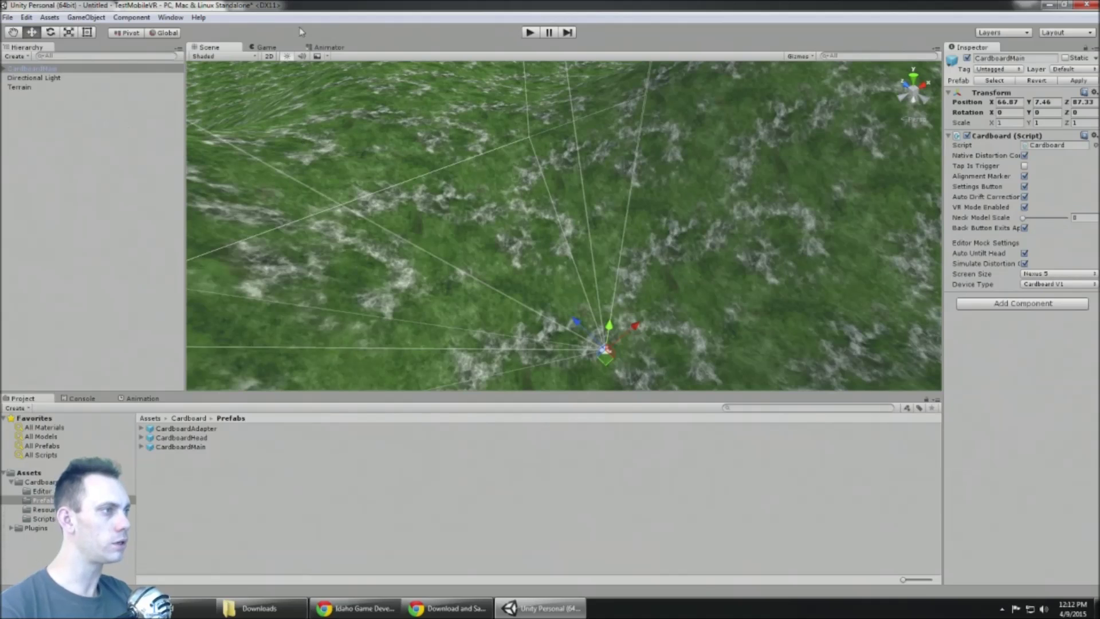
# Play the scene, disable VR Mode Enabled on CardboardMain, and look around the terrain in the single-camera view.
pyautogui.click(529, 32)
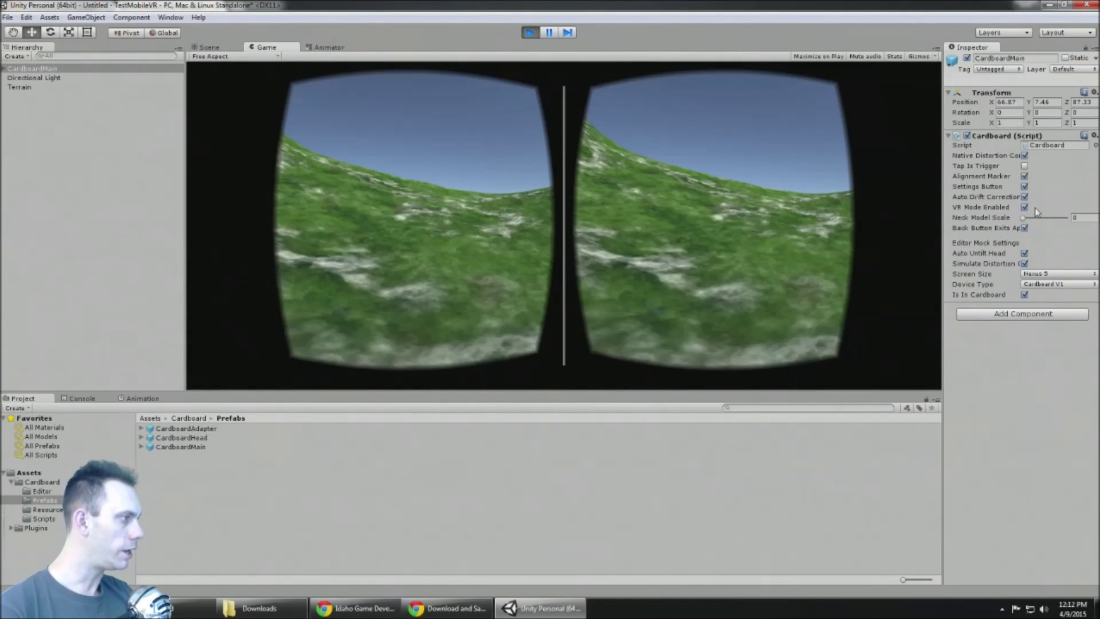
pyautogui.click(1025, 207)
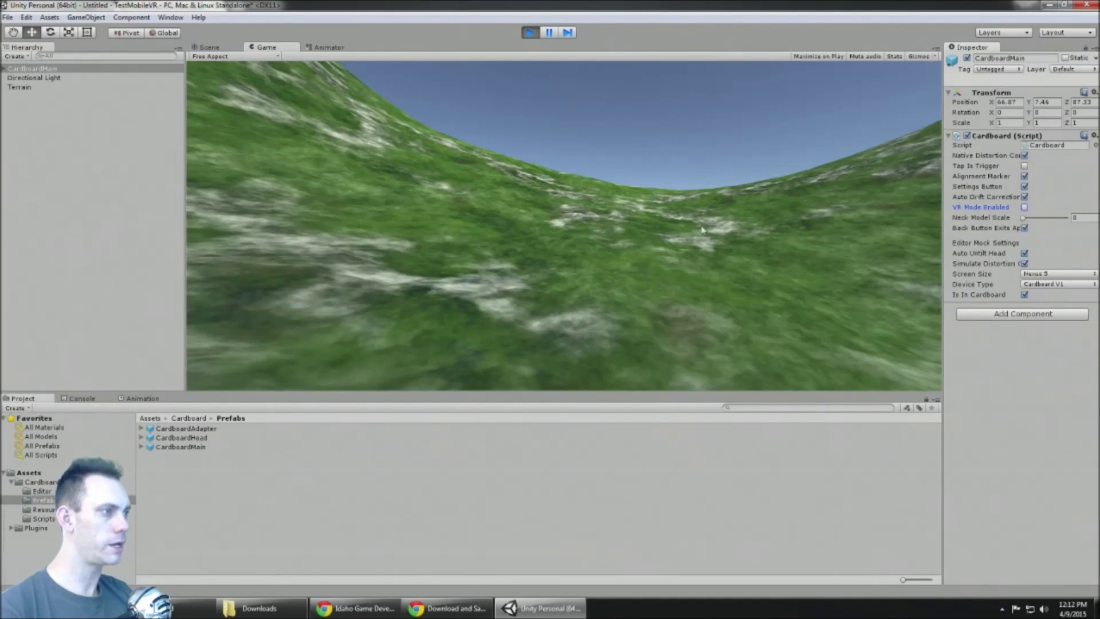
pyautogui.press('alt')
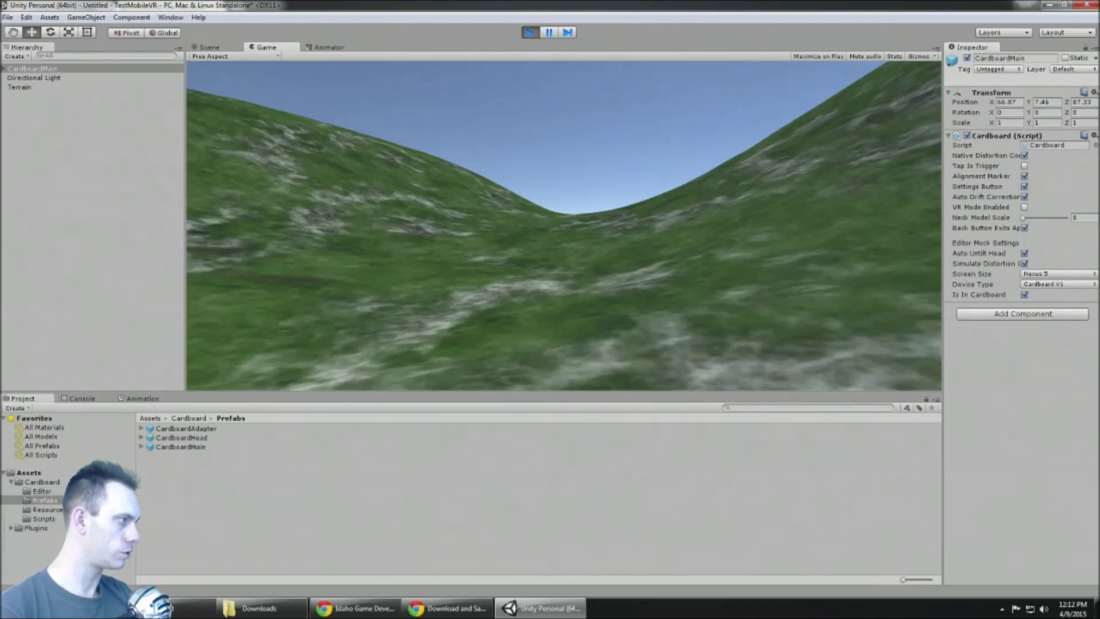
# Switch VR Mode Enabled back on for CardboardMain and try the Neck Model Scale slider, leaving it at 0.
pyautogui.click(1024, 207)
pyautogui.click(1024, 207)
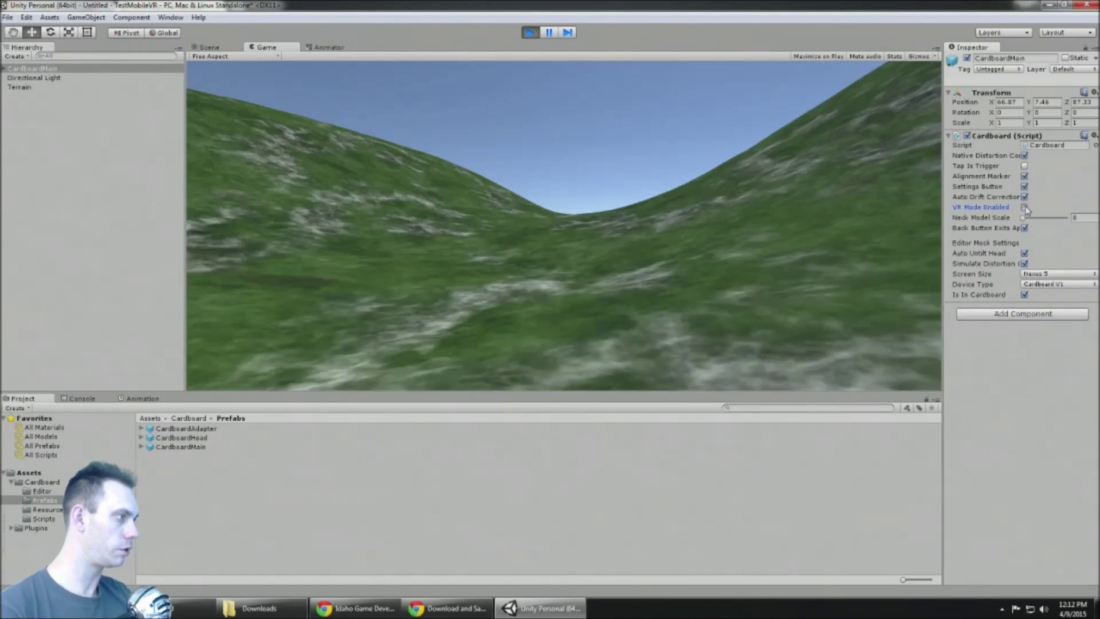
pyautogui.click(1024, 207)
pyautogui.moveTo(1024, 217); pyautogui.dragTo(1002, 224)
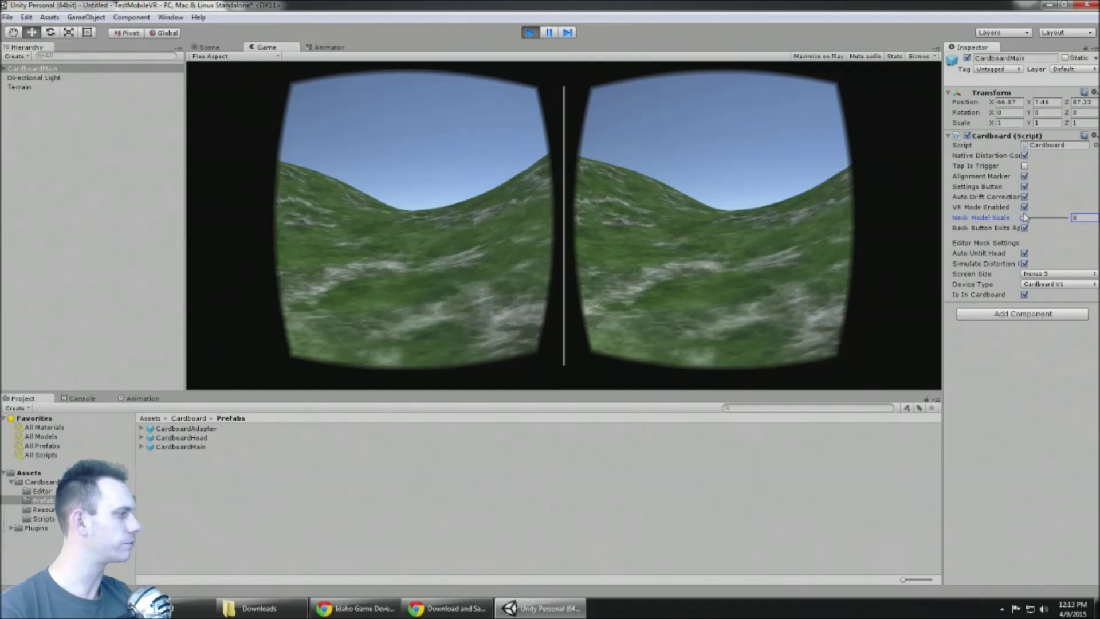
# Turn VR Mode Enabled off again during playback and look around the valley, hills and sky without the stereoscopic split.
pyautogui.click(1024, 207)
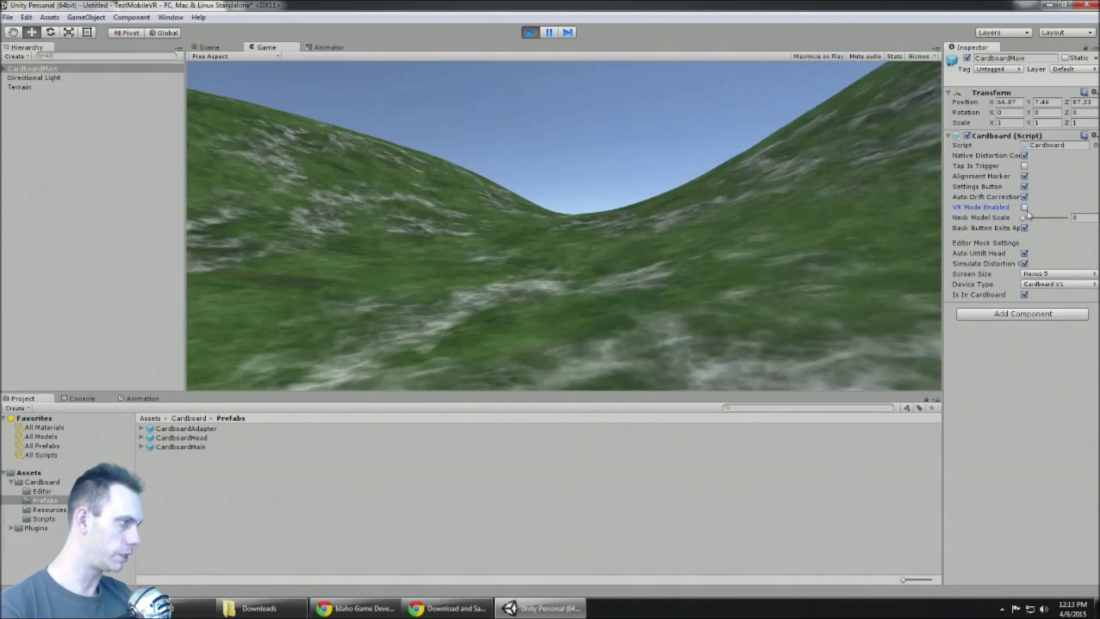
pyautogui.press('alt')
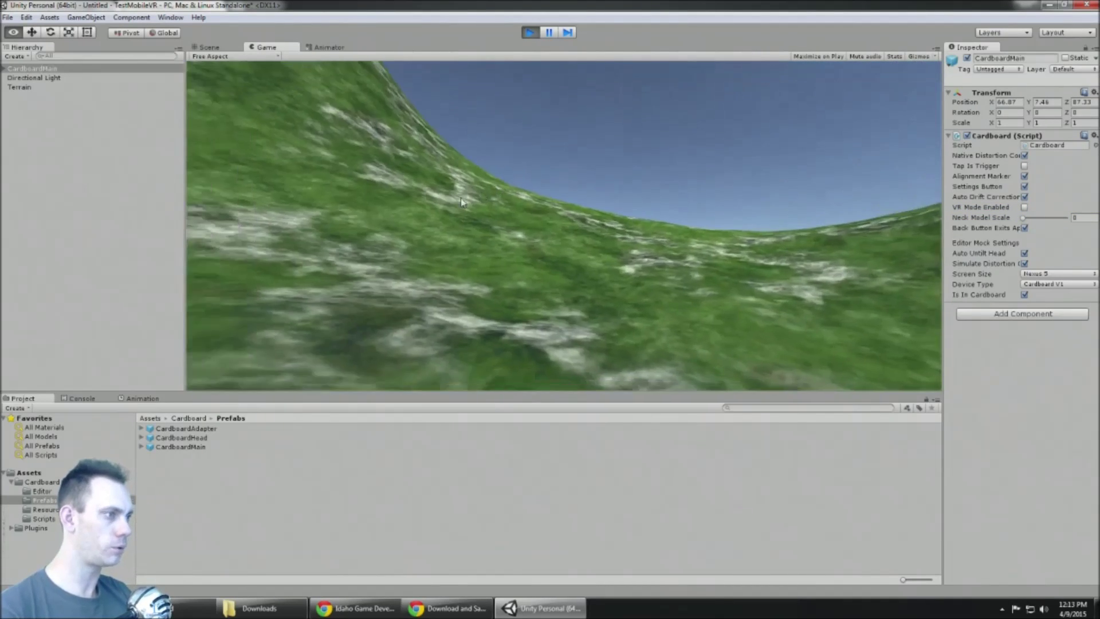
pyautogui.press('alt')
pyautogui.press('alt')
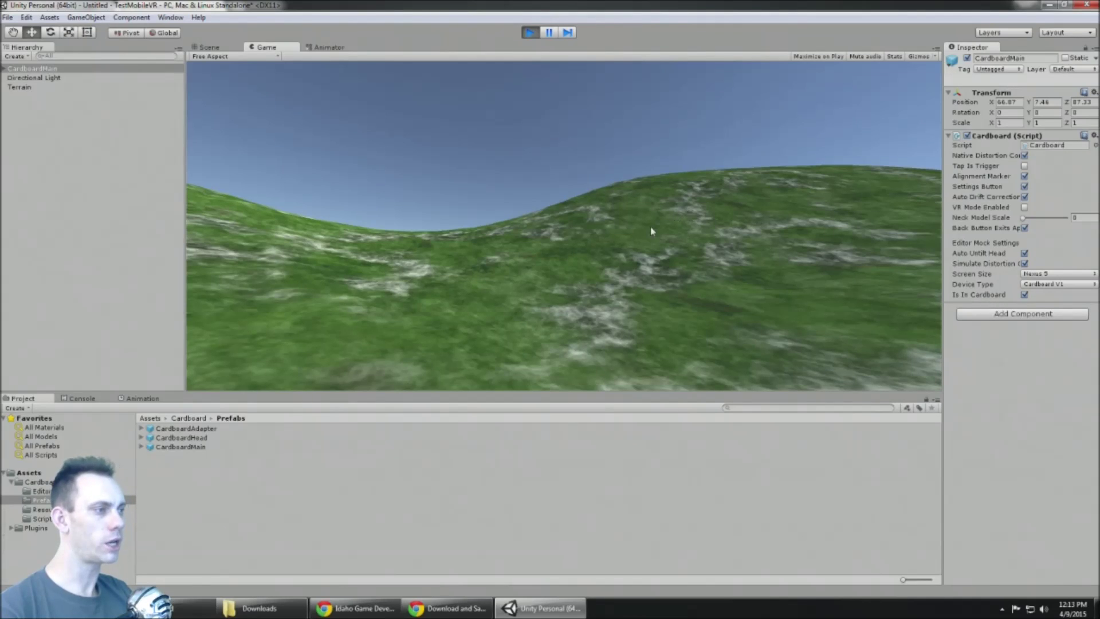
pyautogui.press('alt')
pyautogui.moveTo(529, 179)
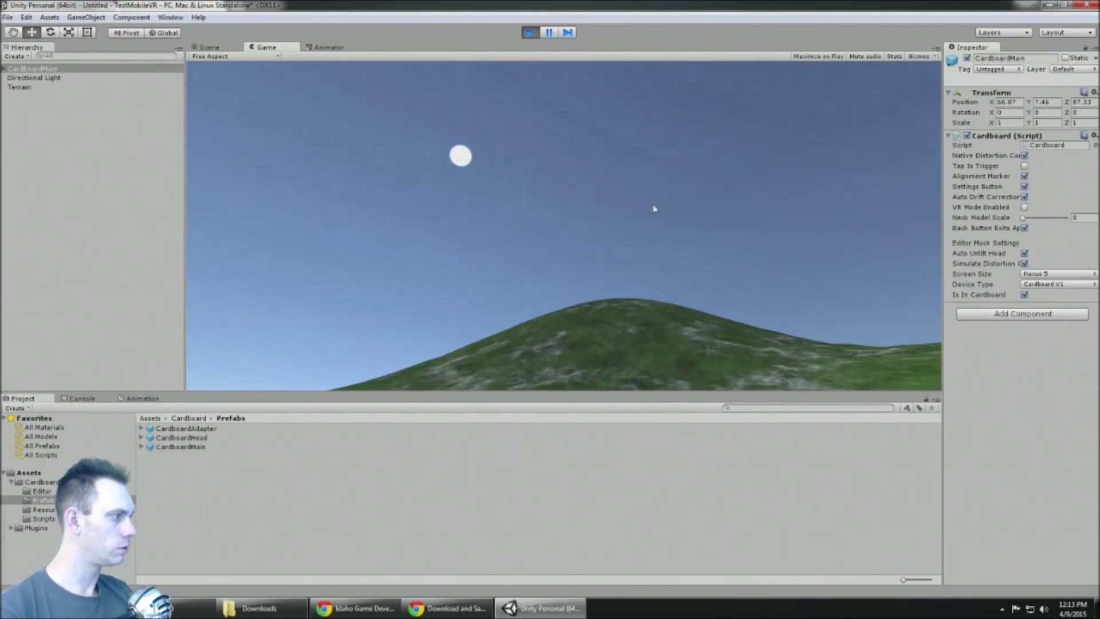
# Re-enable VR Mode Enabled, look around the terrain in the stereoscopic view, and stop playback.
pyautogui.click(1026, 208)
pyautogui.press('alt')
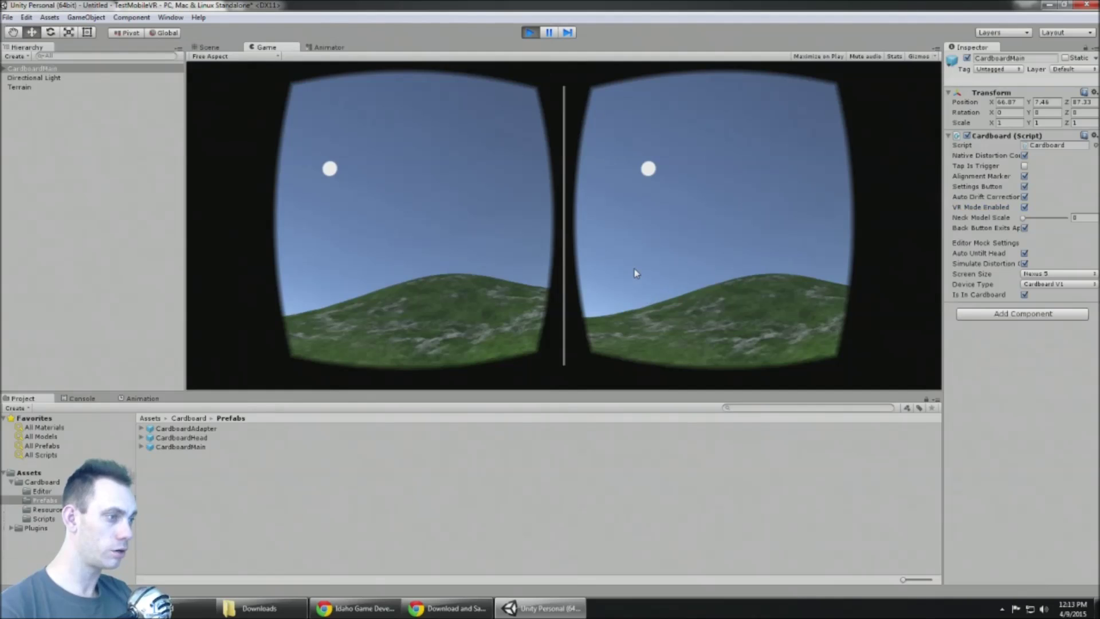
pyautogui.press('alt')
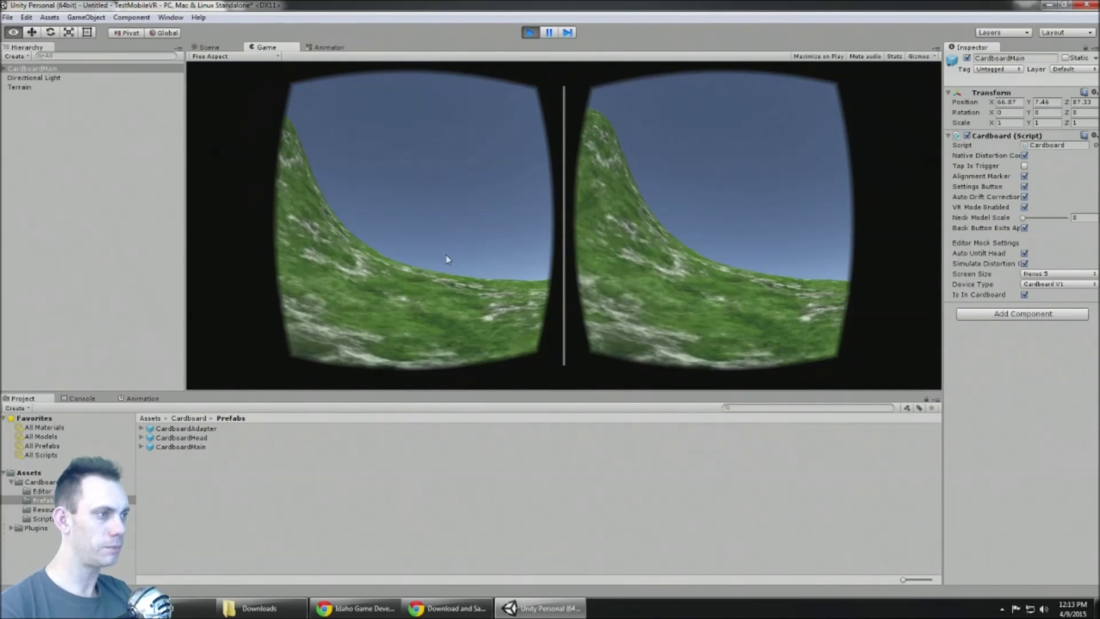
pyautogui.moveTo(319, 258)
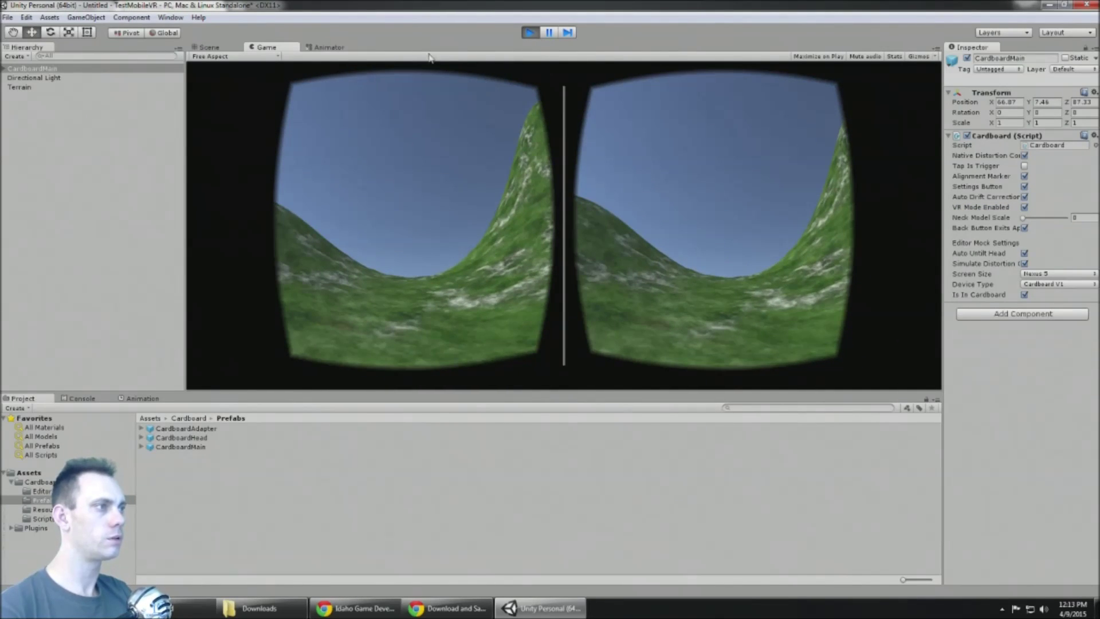
pyautogui.click(537, 35)
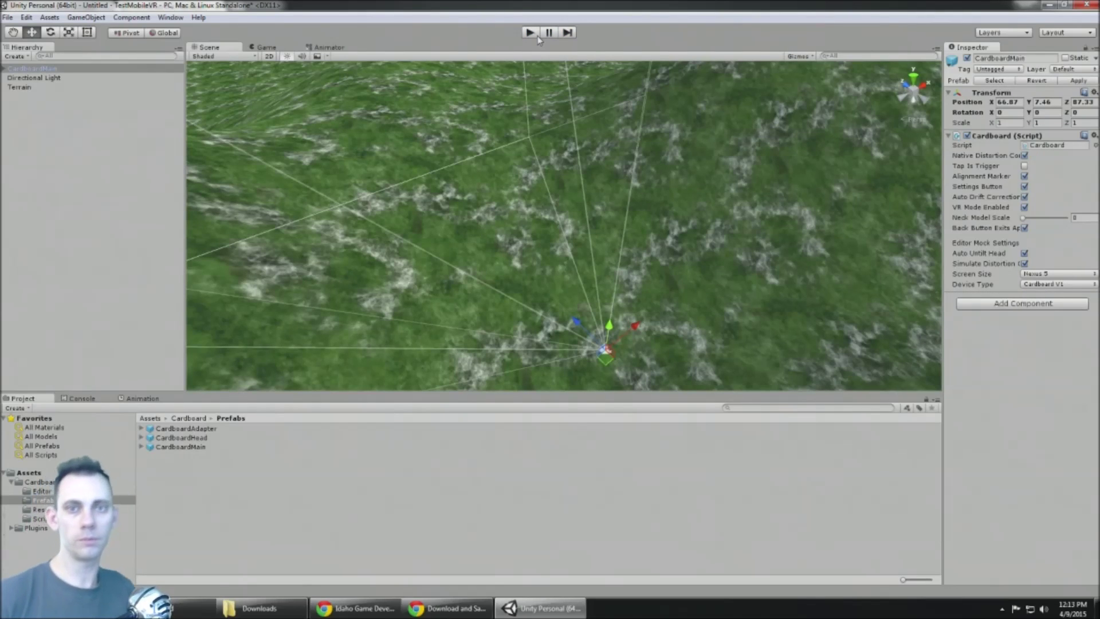